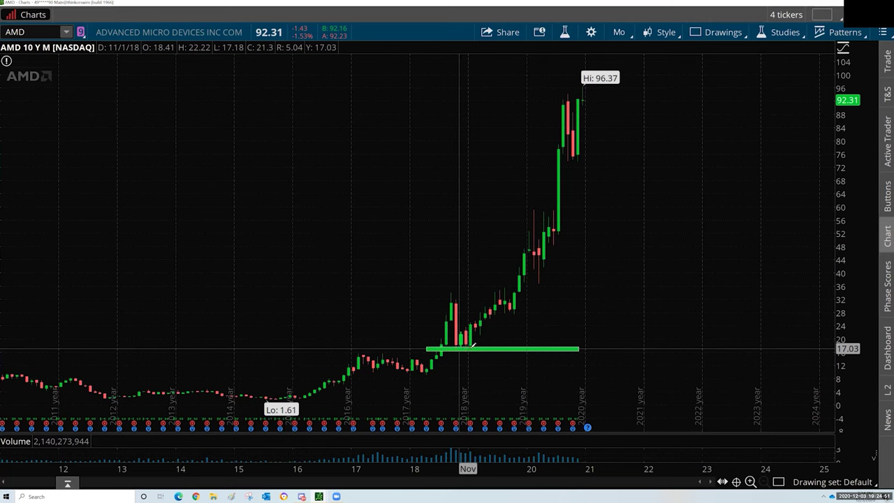
Draw a Fibonacci extension from the July 2017 high near 15.65 to the April 2018 low and the September 2018 high near 34.15
click(719, 33)
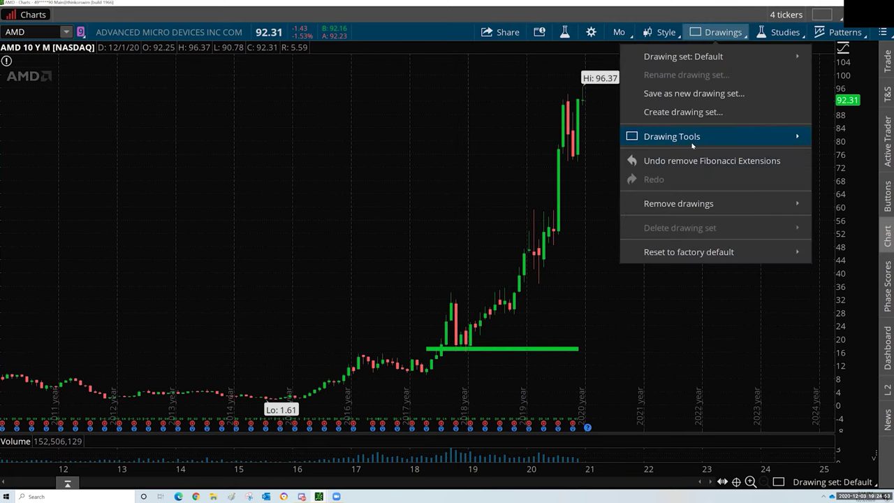
mouse_move(725, 138)
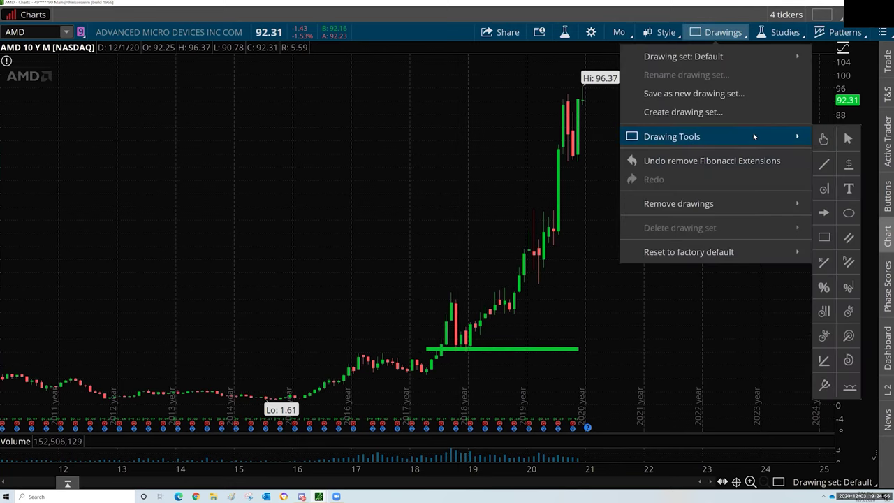
mouse_move(699, 204)
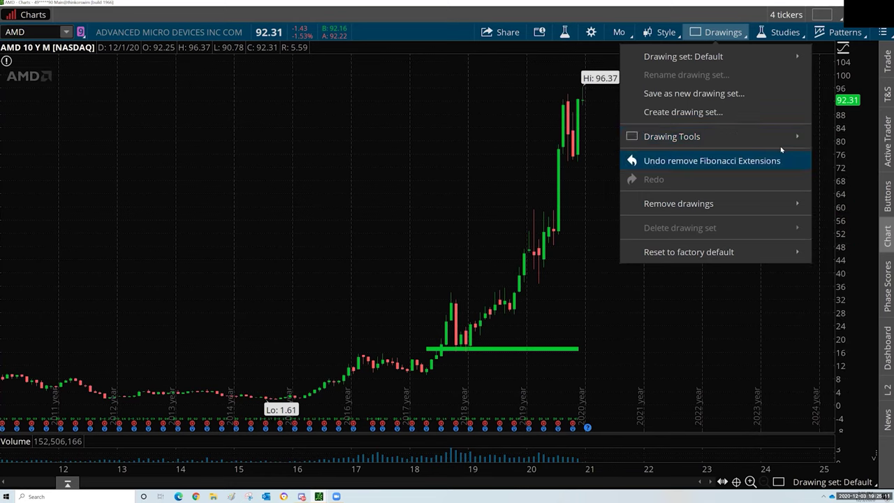
key(Escape)
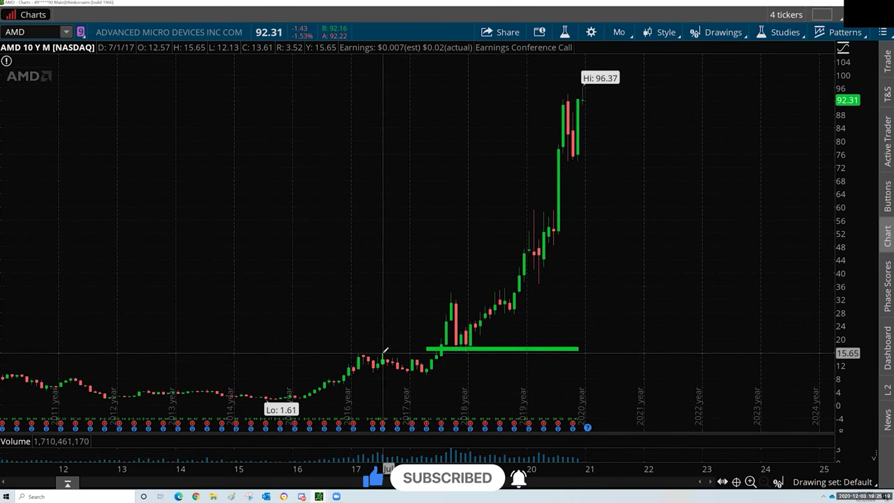
click(423, 372)
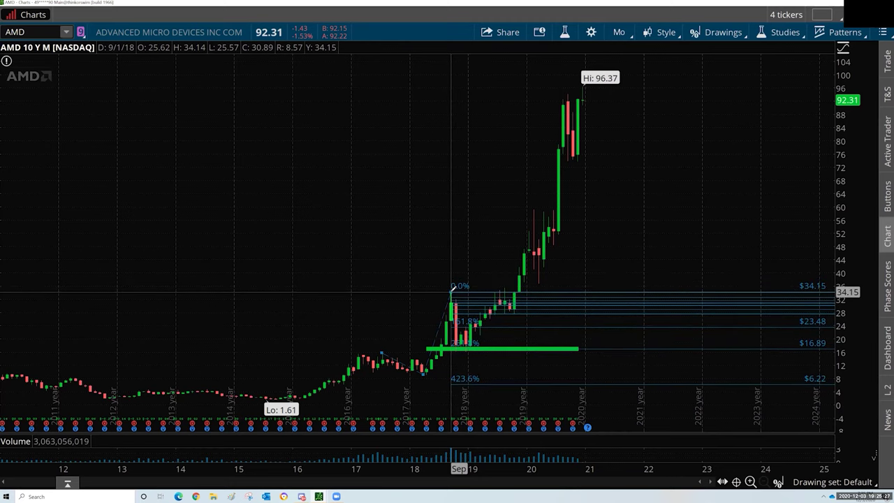
click(453, 286)
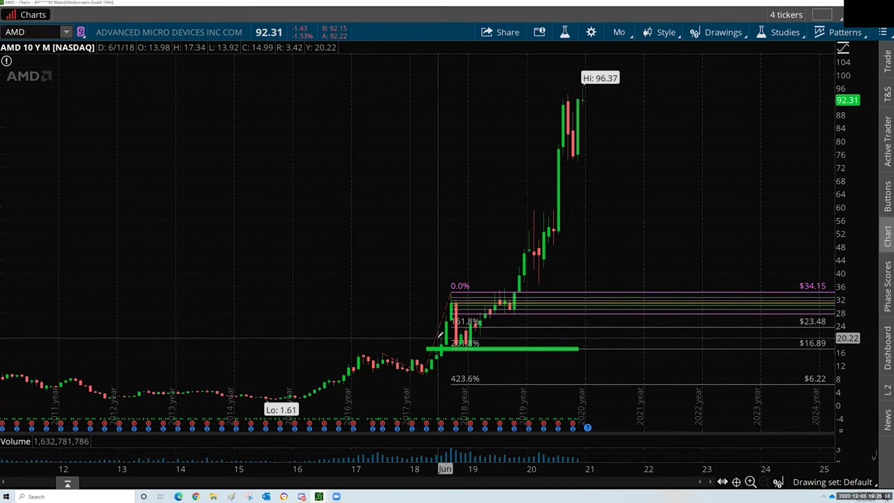
Activate the Fibonacci extension and move its second anchor slightly lower at the April 2018 low
right_click(440, 335)
click(482, 247)
drag(421, 372, 424, 379)
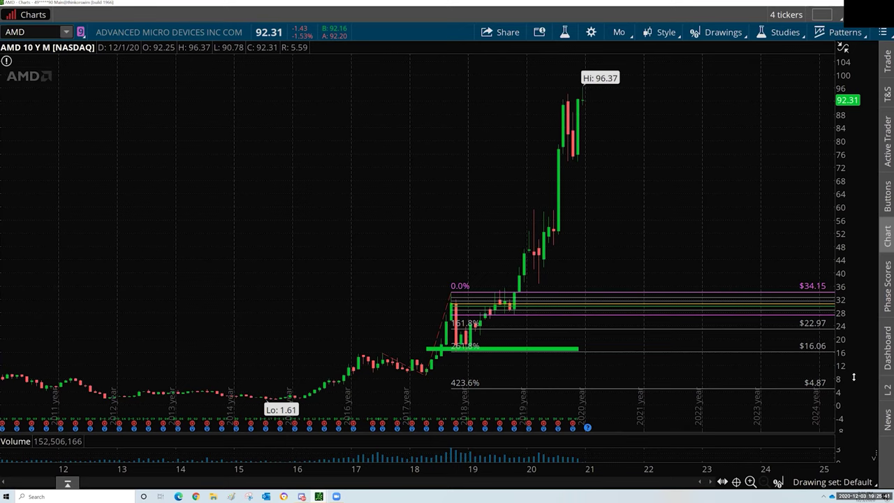
Draw a thin rectangle at about the 30 to 31 price level, running from August 2018 to late 2019
drag(846, 354, 846, 382)
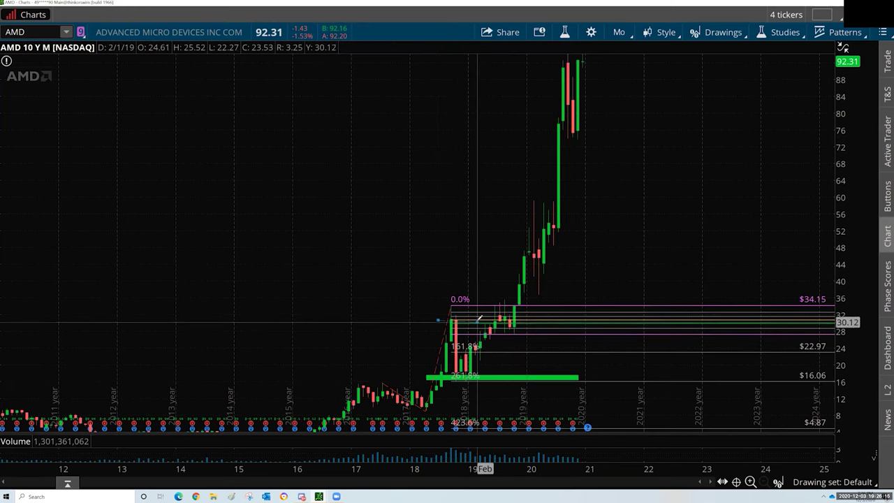
right_click(461, 320)
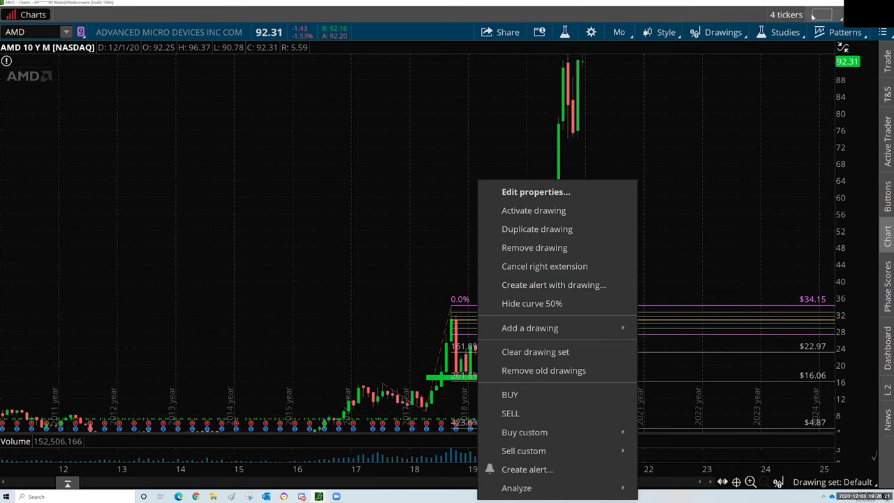
click(724, 33)
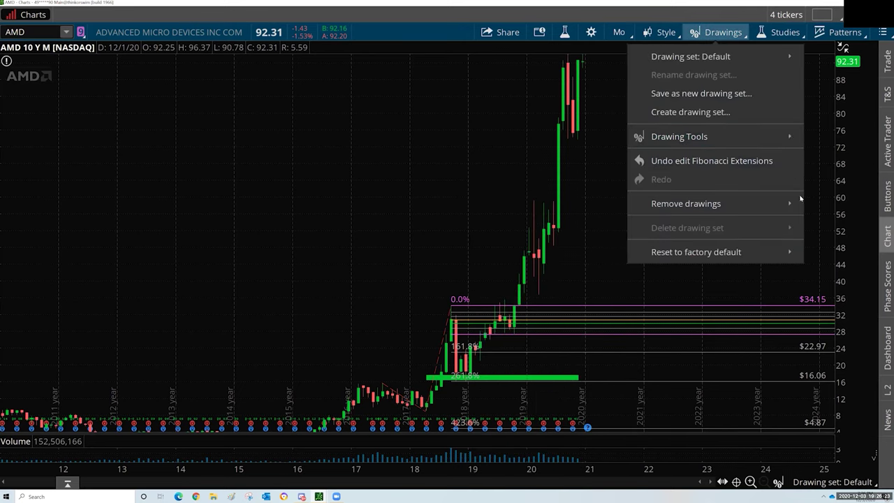
mouse_move(766, 138)
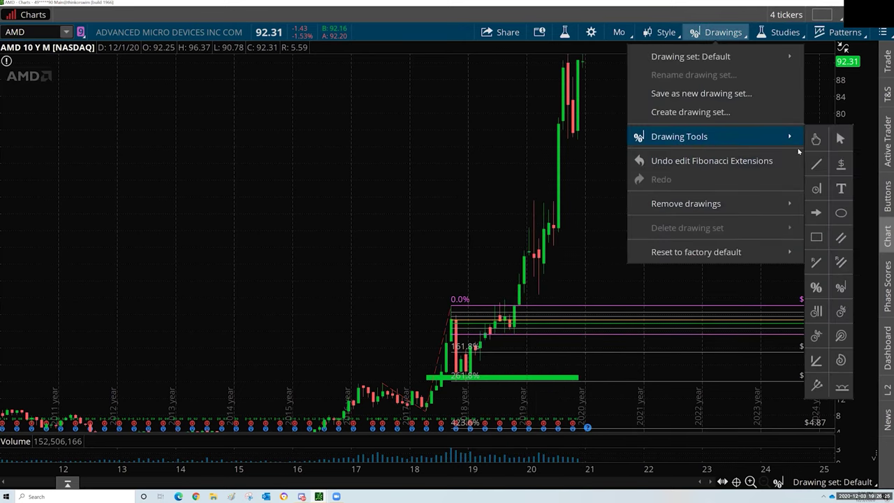
click(816, 237)
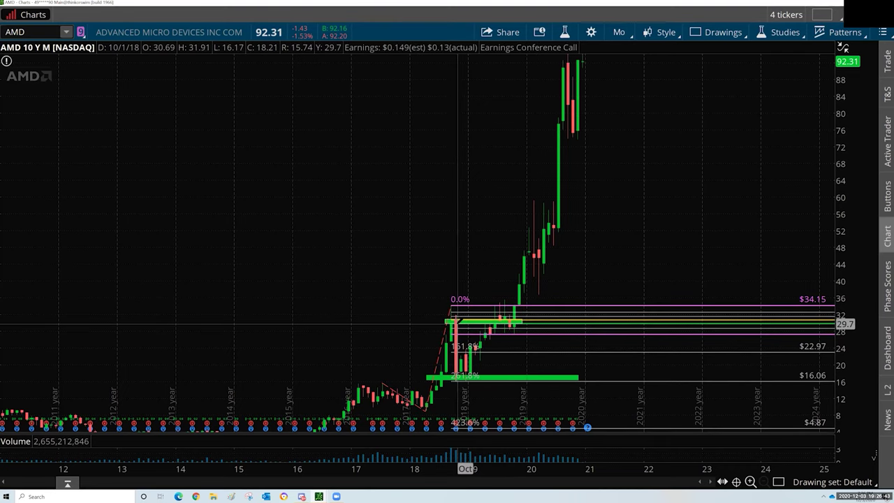
mouse_move(458, 321)
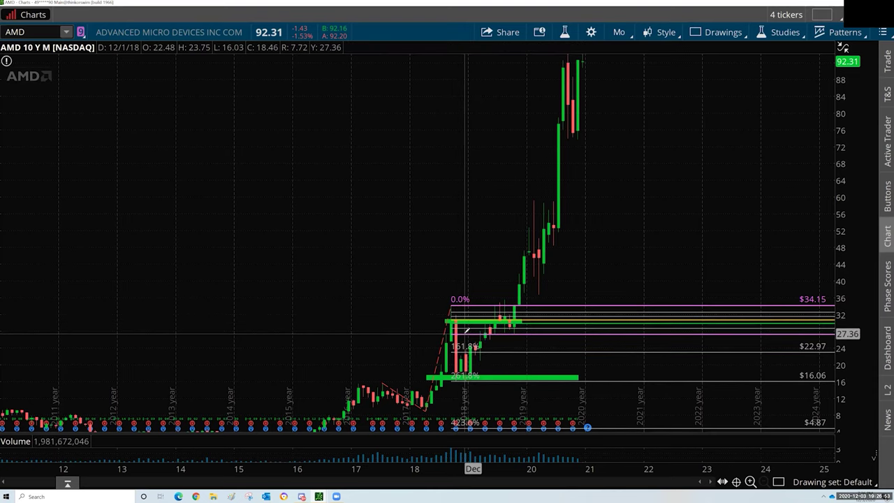
Remove the Fibonacci extension from the chart, keeping both rectangles
right_click(466, 338)
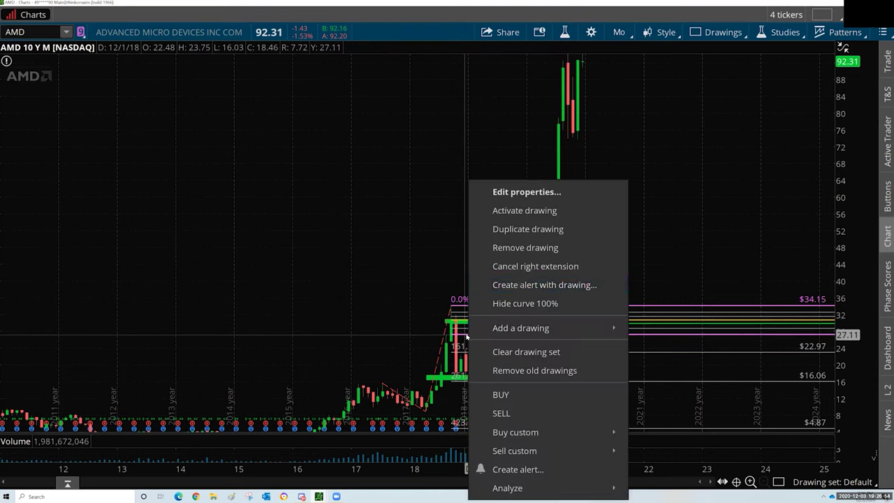
click(520, 250)
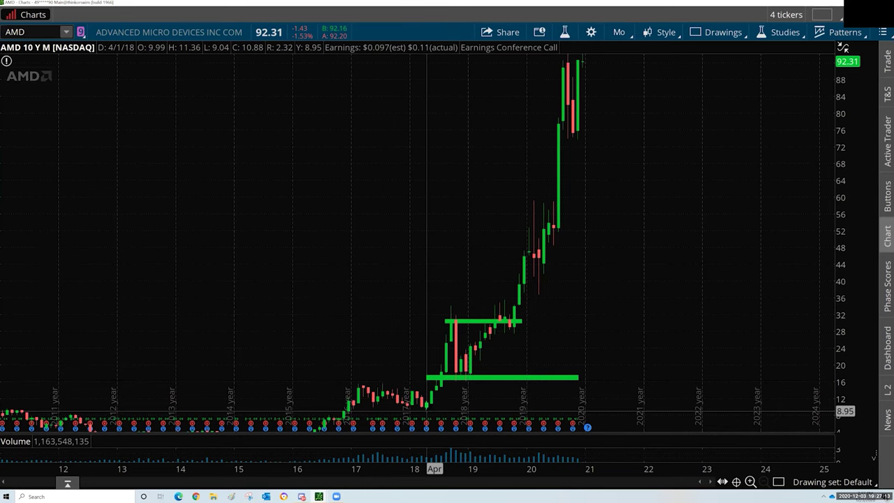
right_click(458, 329)
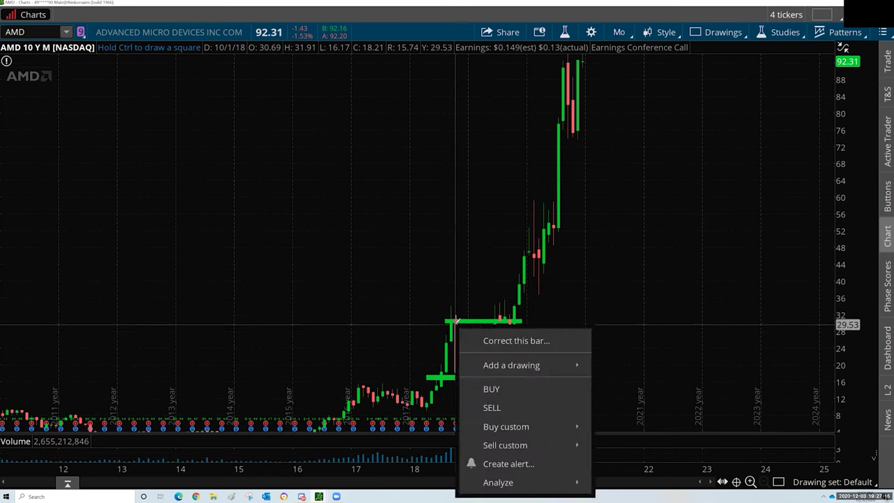
Draw a Fibonacci extension from the April 2018 low to the September 2018 high and back to the October 2018 low at about 16.31
click(719, 32)
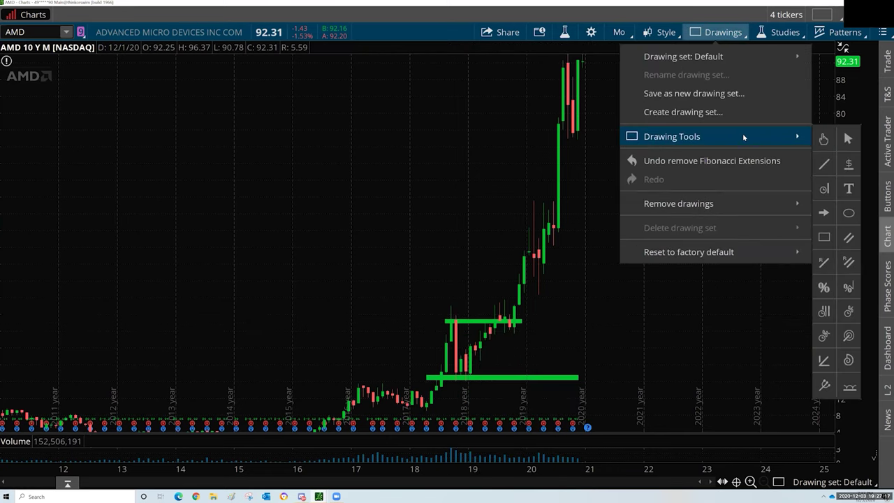
mouse_move(788, 139)
click(395, 389)
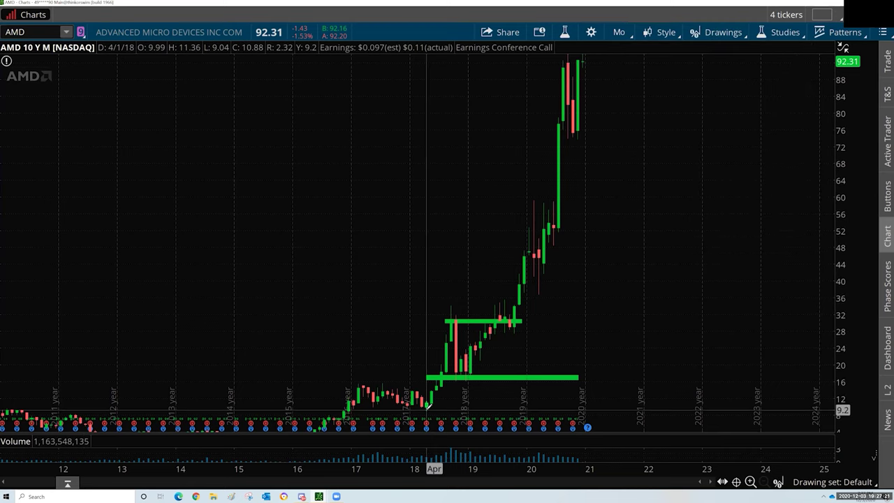
click(428, 405)
click(451, 306)
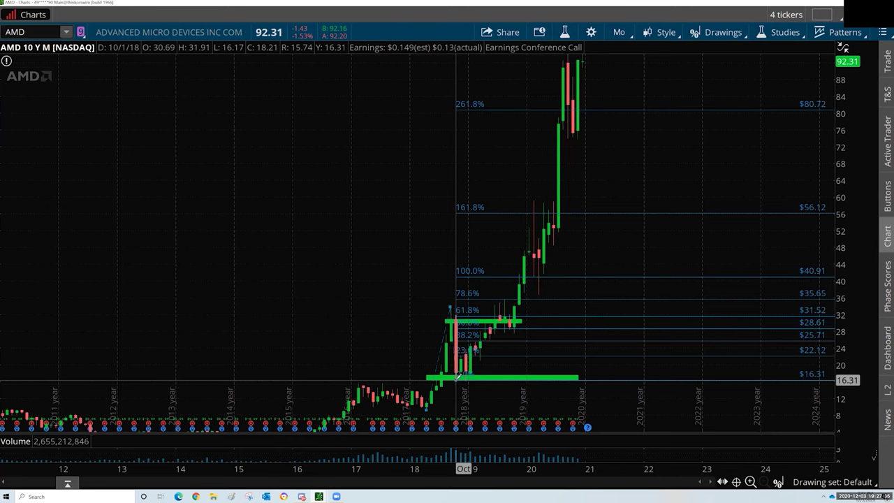
click(458, 376)
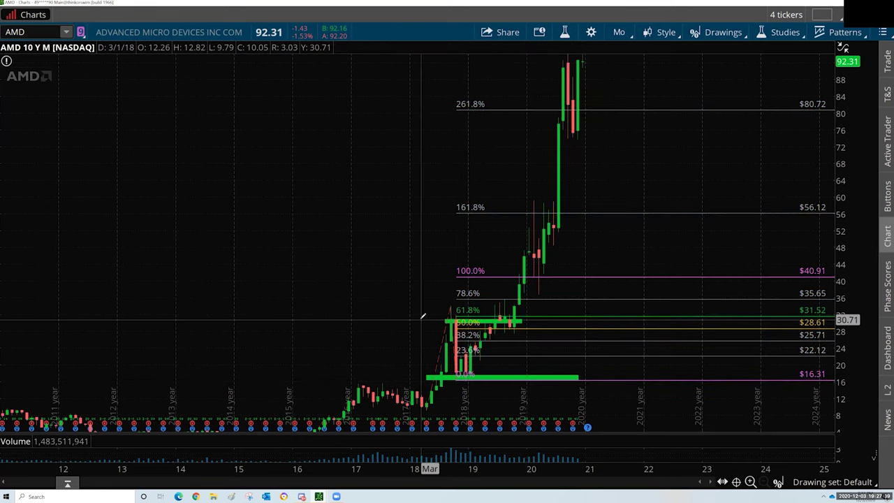
Activate the Fibonacci extension and move its swing-high anchor onto the tip of the September 2018 candle's upper wick
drag(414, 305, 544, 419)
click(488, 360)
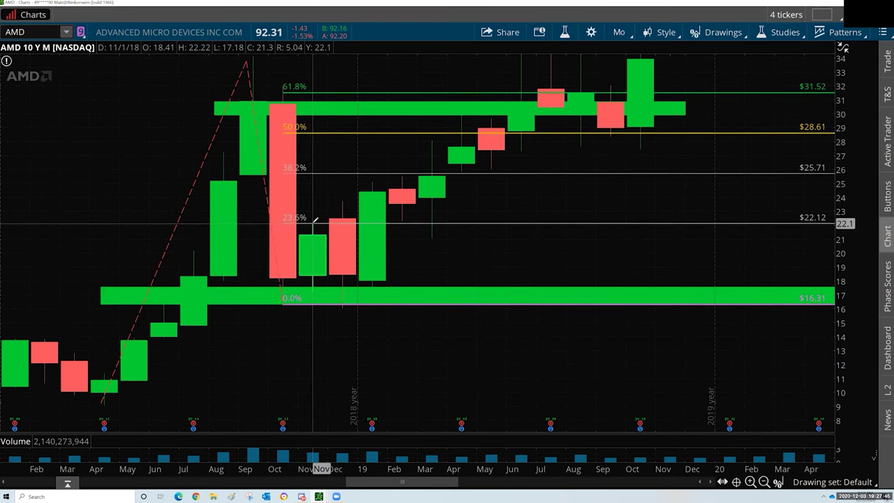
mouse_move(315, 222)
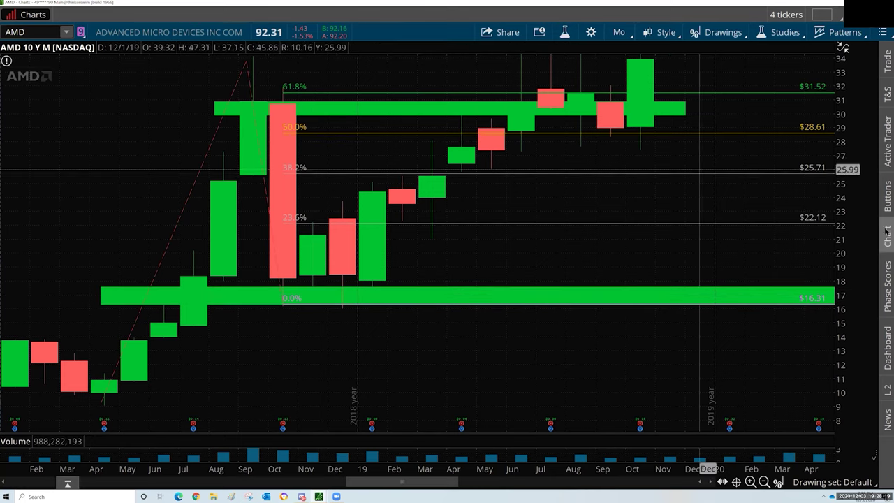
drag(846, 221, 849, 306)
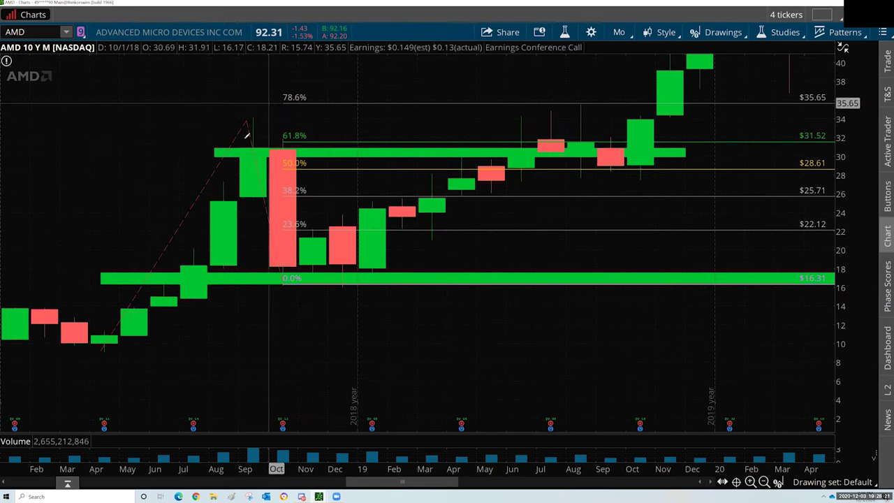
right_click(248, 124)
click(299, 159)
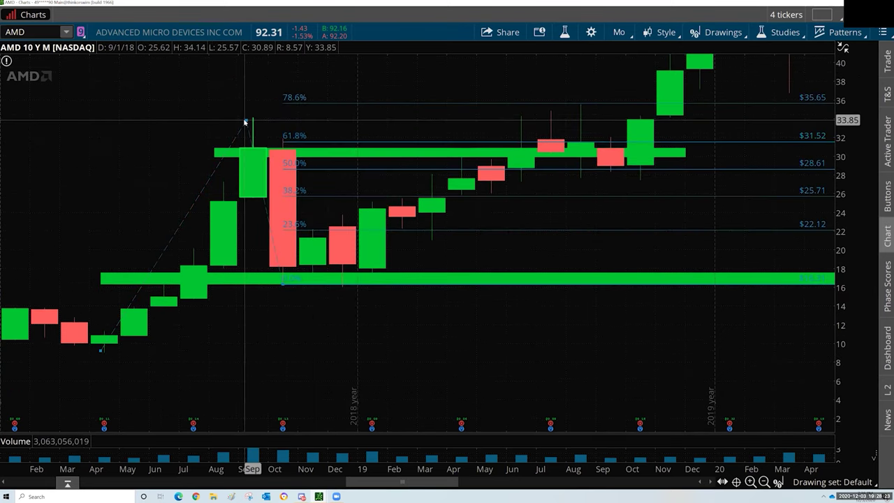
drag(246, 120, 251, 116)
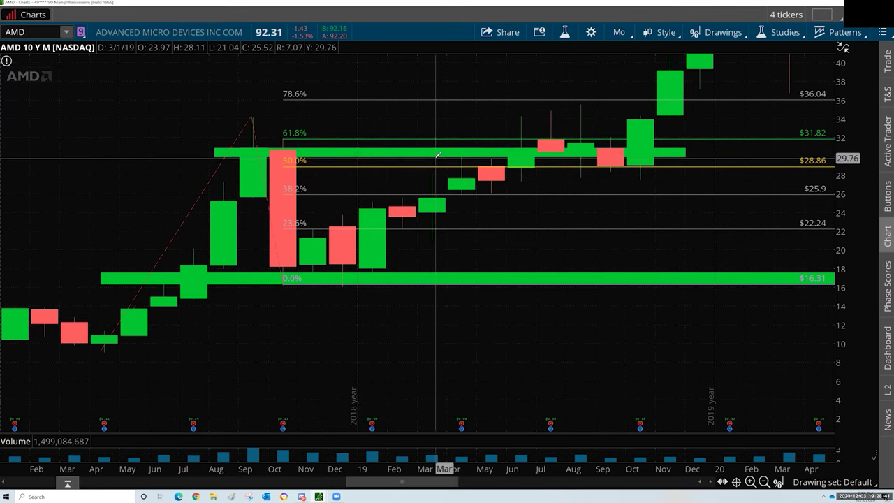
Resize the upper green rectangle to span prices of about 29.18 to 31.51, from August 2018 to July 2020
drag(426, 148, 236, 148)
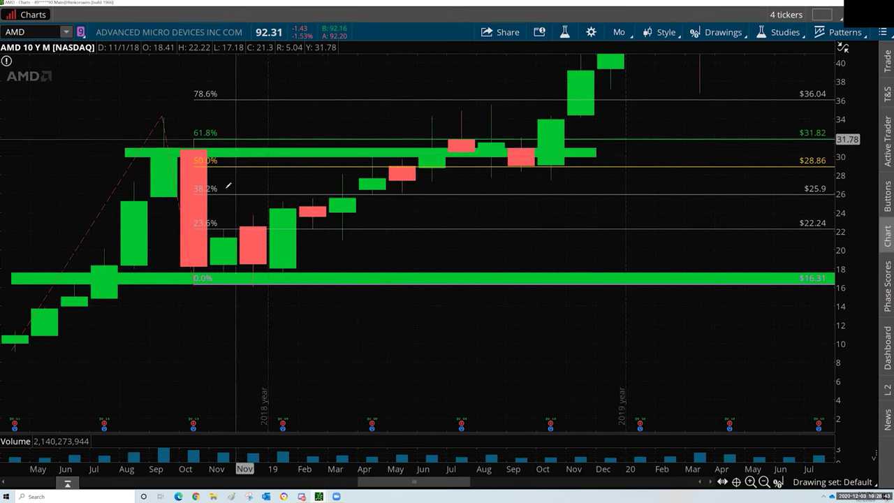
right_click(237, 148)
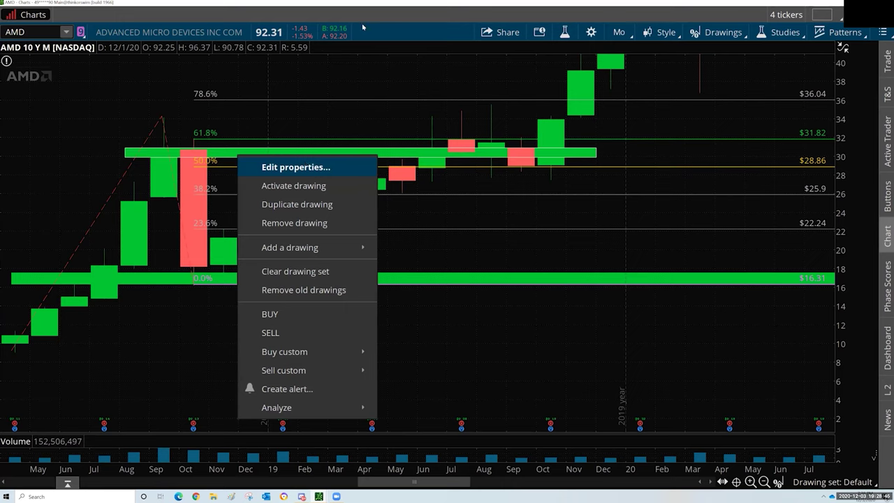
key(Escape)
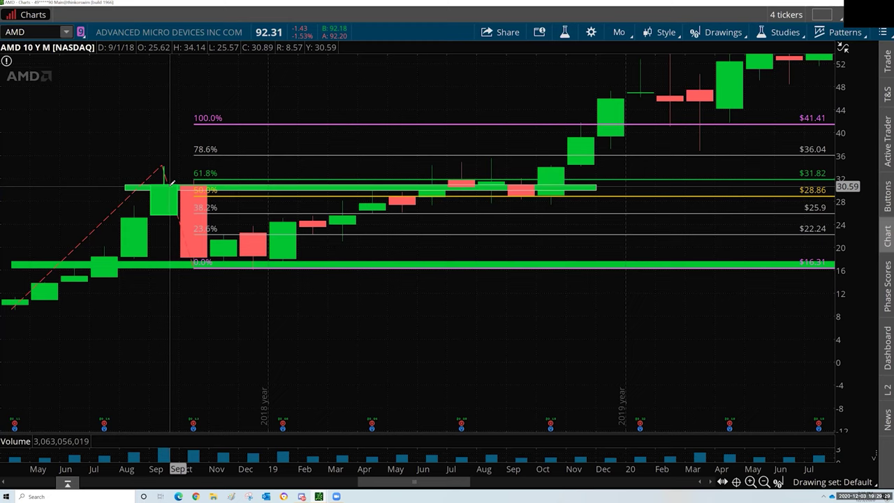
mouse_move(197, 183)
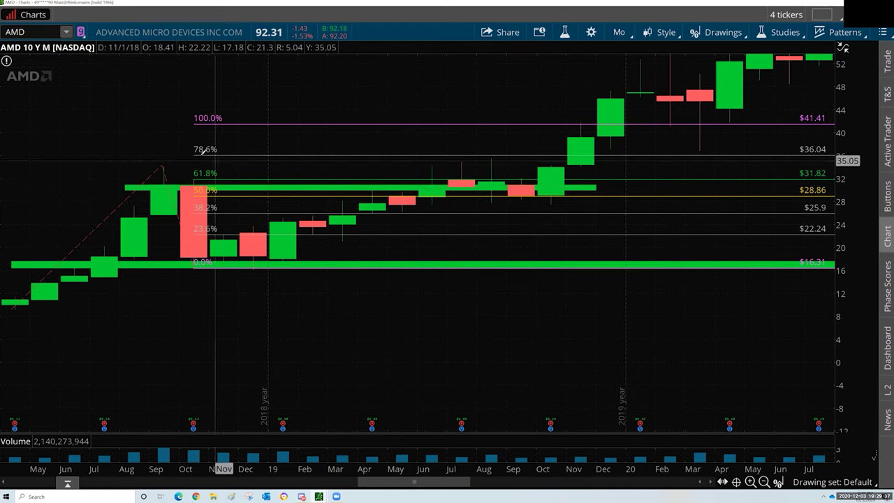
right_click(388, 190)
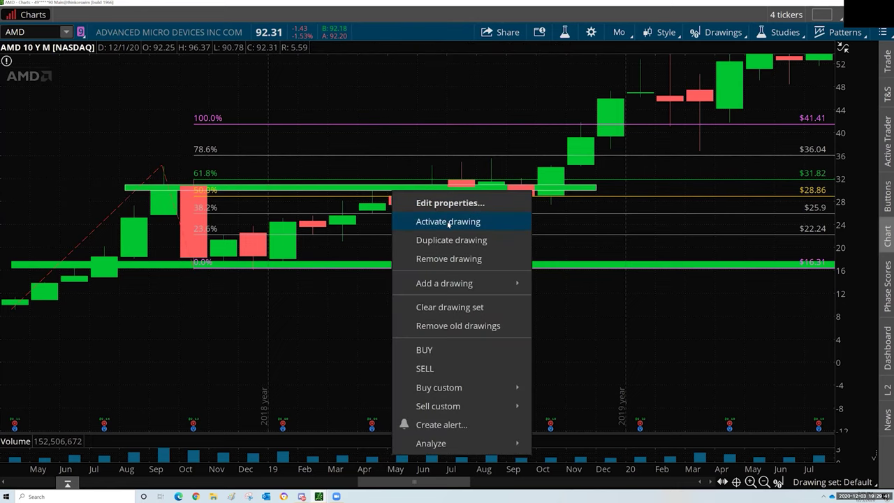
click(448, 223)
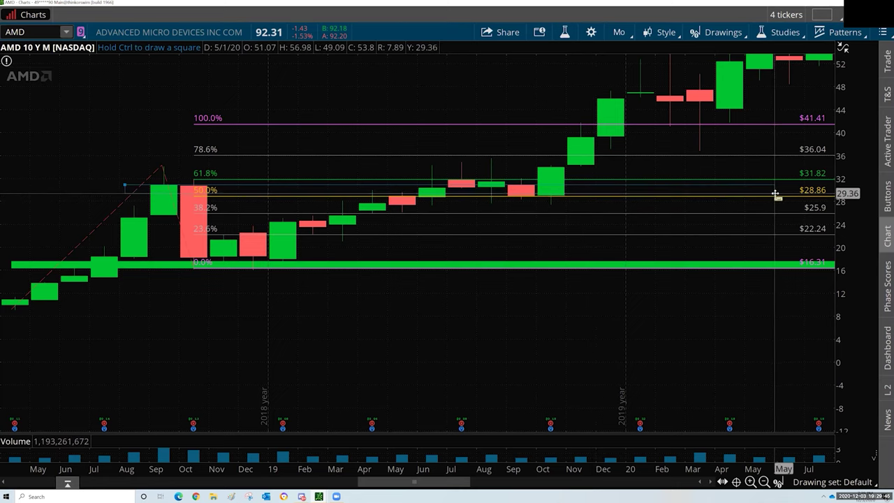
click(126, 183)
click(328, 189)
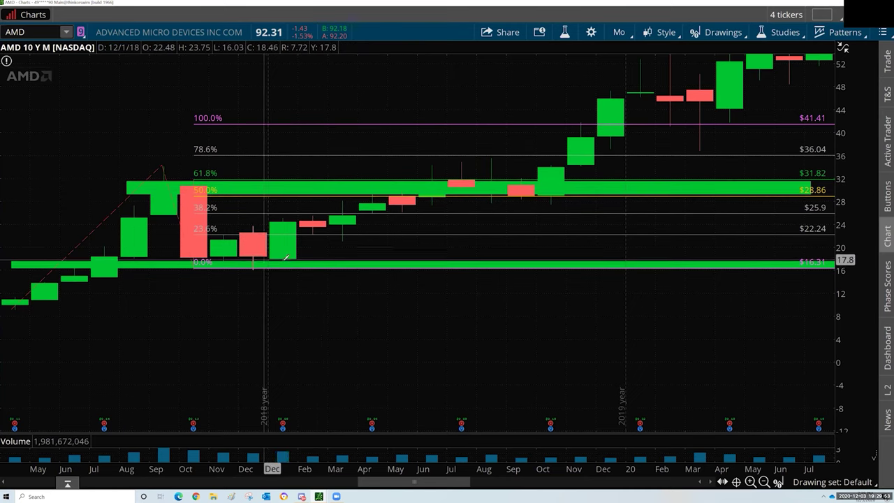
Change the upper rectangle's color to light pink in its properties
right_click(380, 187)
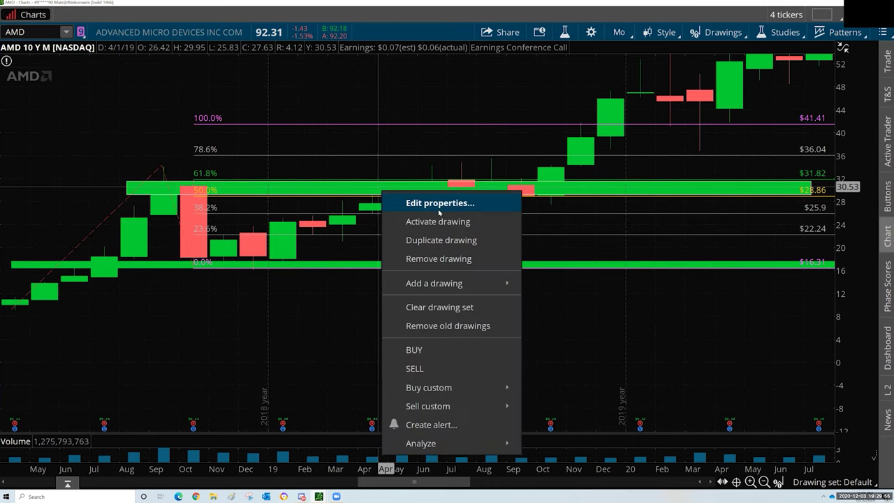
click(439, 203)
click(459, 293)
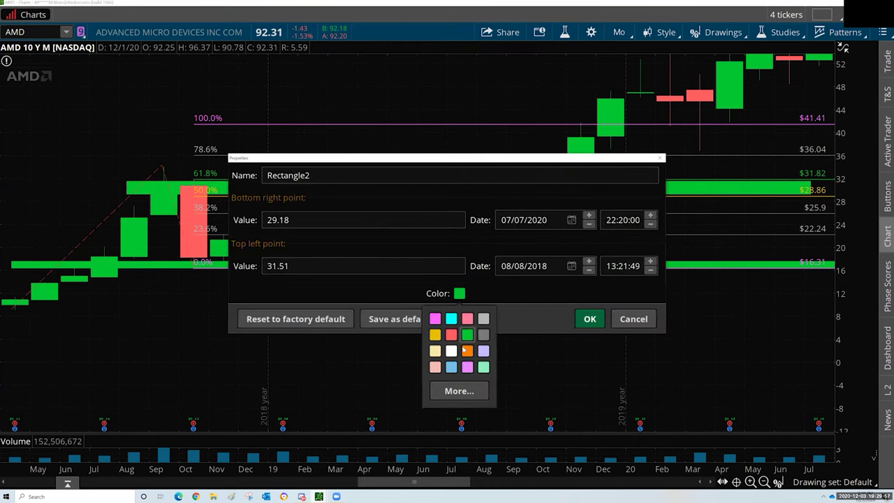
click(437, 365)
click(583, 320)
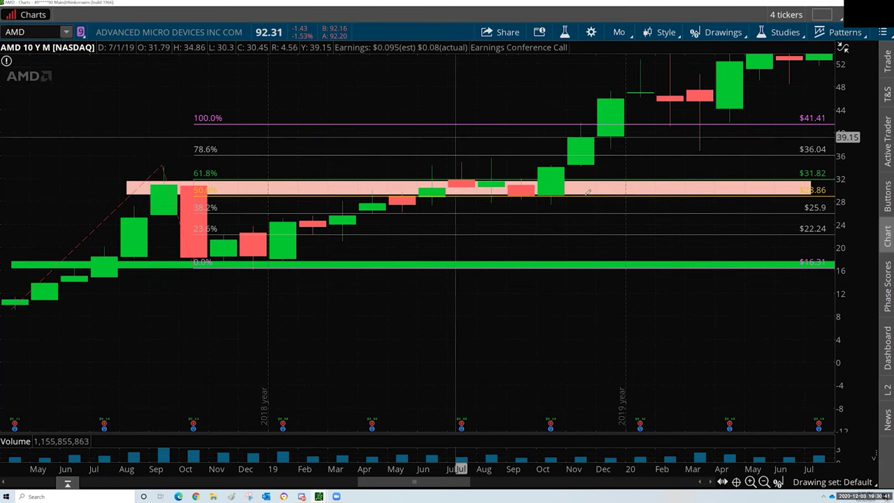
Hide the 0.236, 0.382 and 0.786 curves in the Fibonacci extension's properties
drag(843, 329, 703, 359)
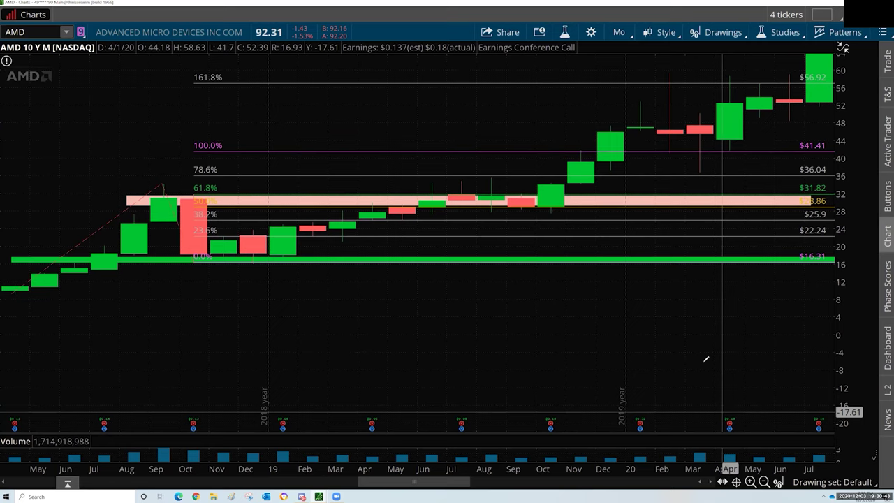
drag(613, 340, 437, 346)
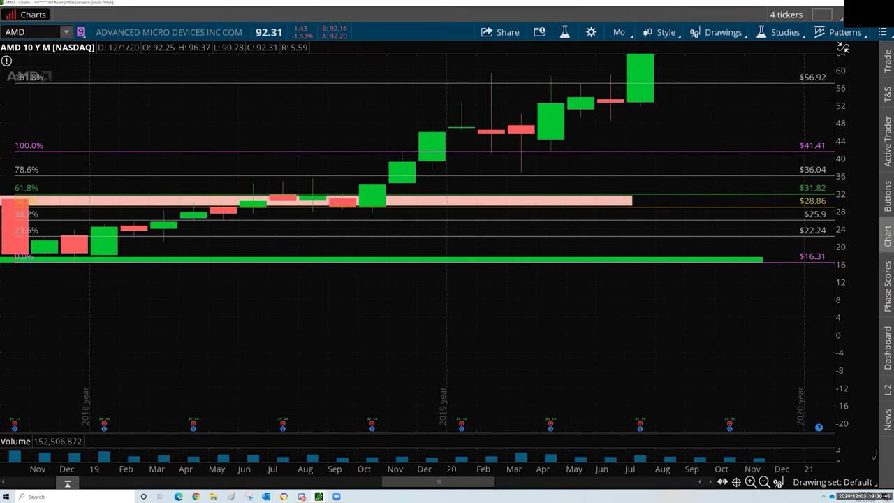
scroll(512, 293, down, 5)
drag(533, 290, 459, 277)
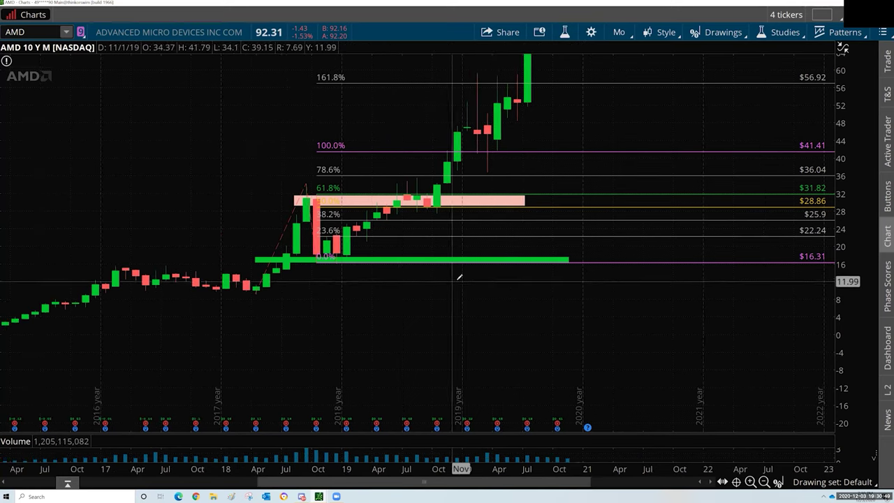
drag(855, 272, 850, 296)
drag(499, 279, 517, 73)
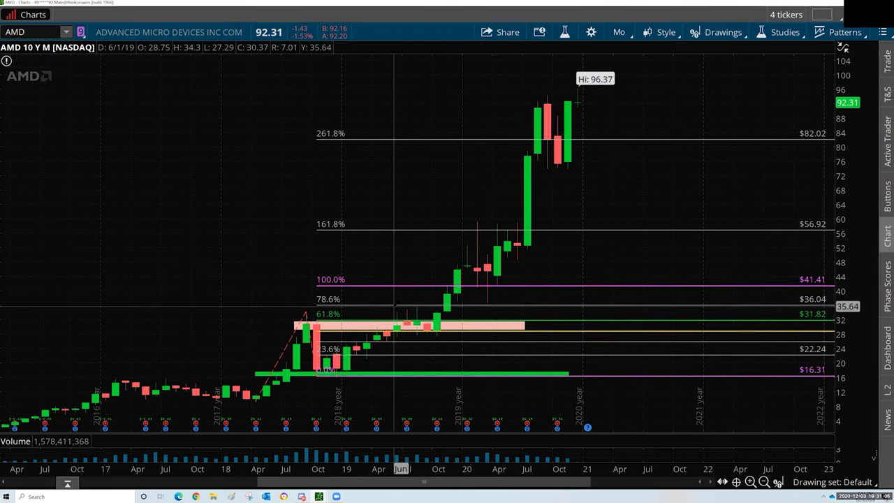
right_click(395, 307)
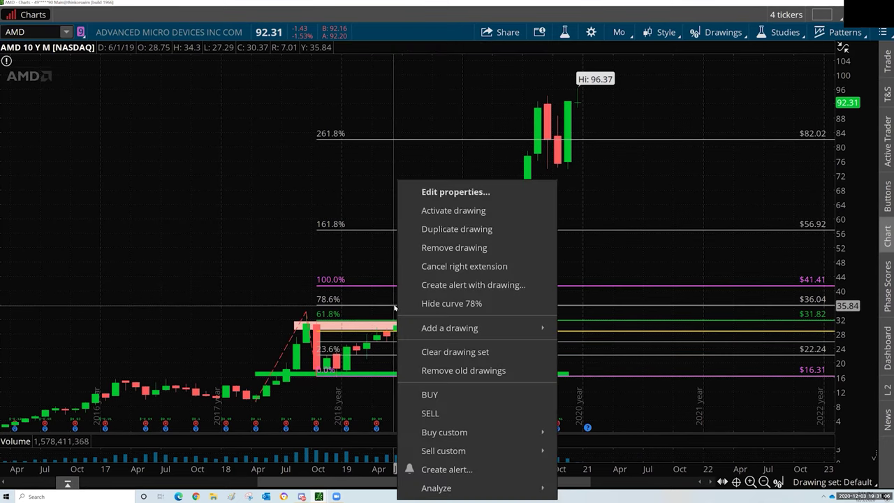
click(456, 192)
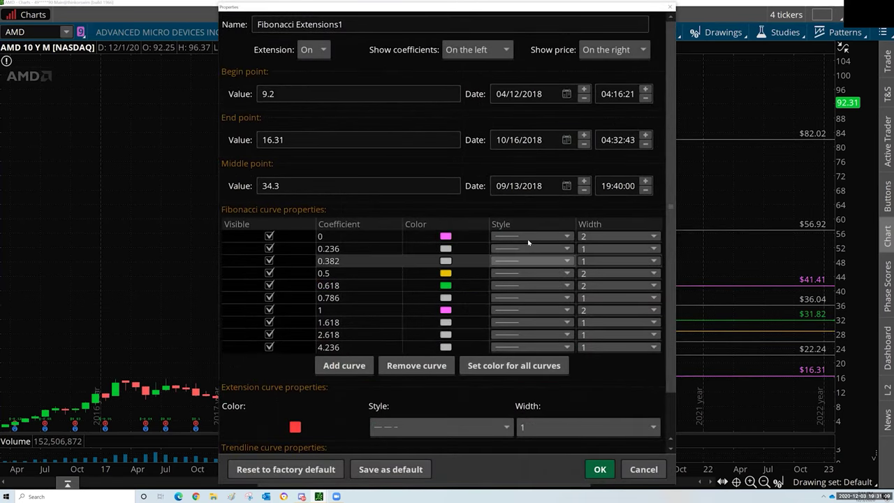
click(269, 248)
click(269, 261)
click(269, 297)
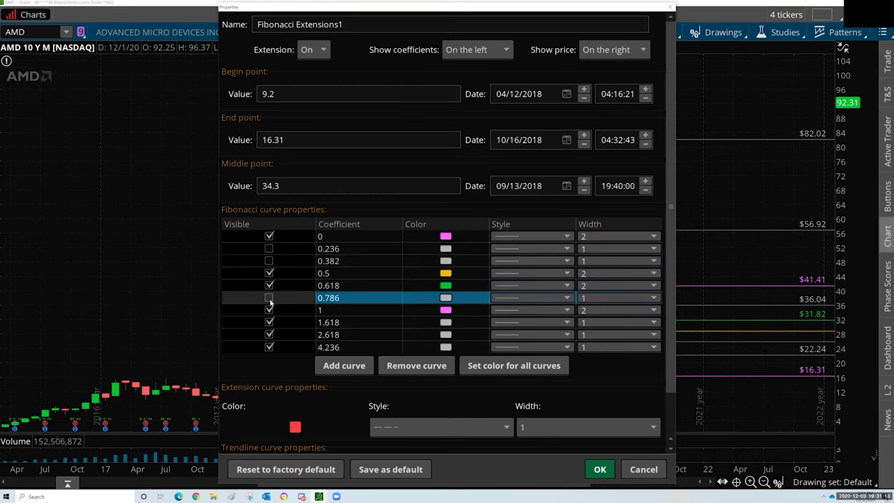
click(269, 322)
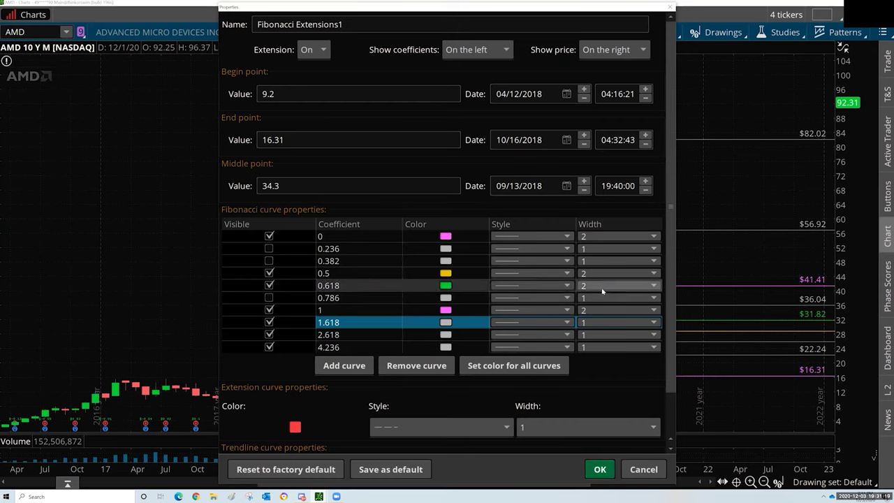
Set the 0.618, 0.786 and 1 curves of the Fibonacci extension to the short-dashed line style and apply the properties
click(550, 290)
click(504, 348)
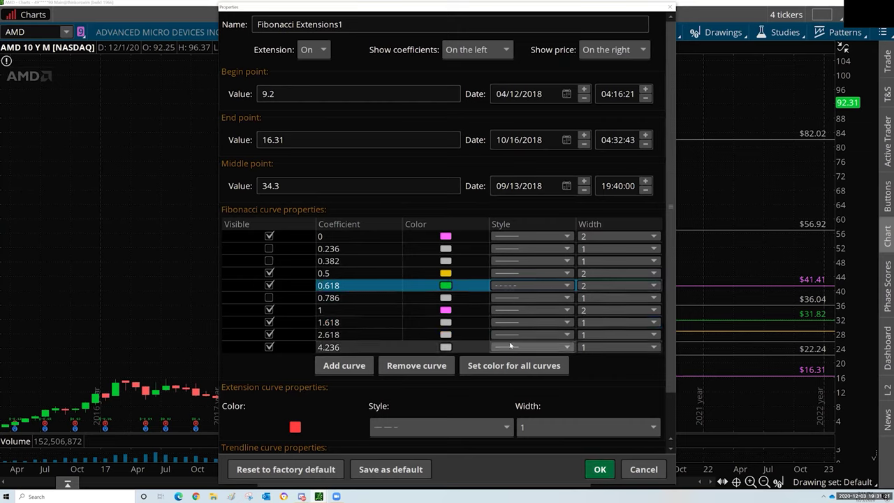
click(531, 299)
click(530, 299)
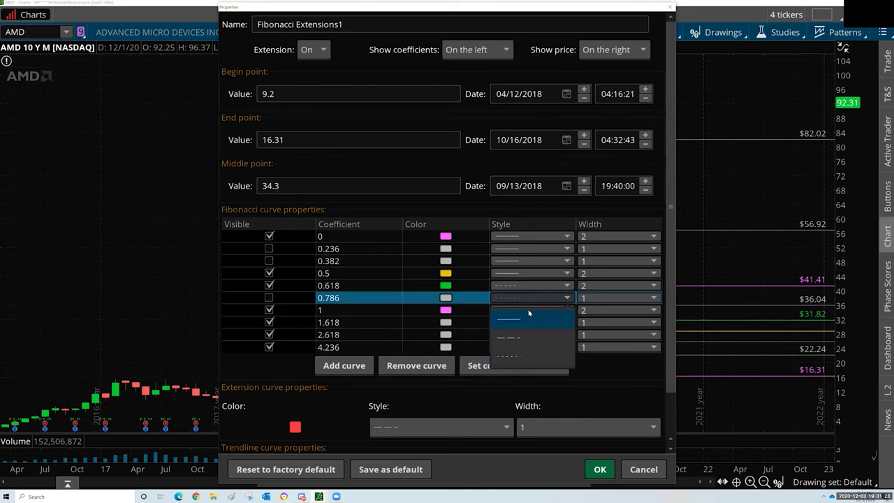
click(513, 358)
click(532, 310)
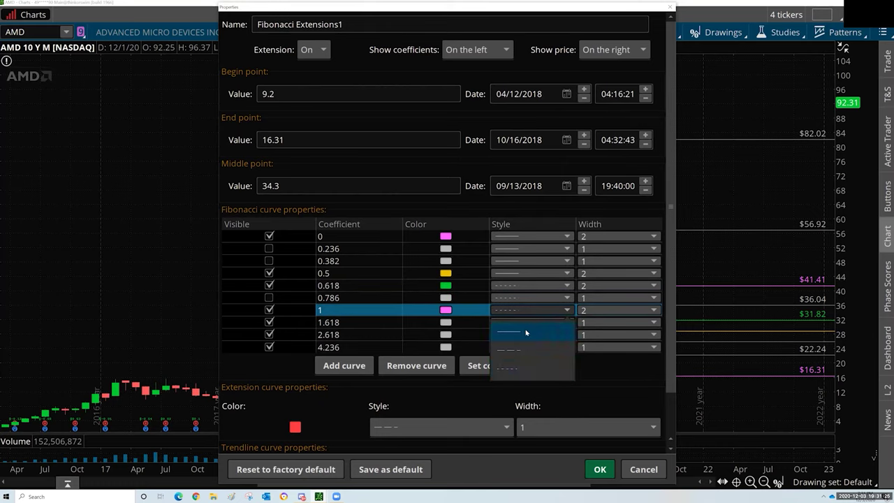
click(511, 367)
click(600, 470)
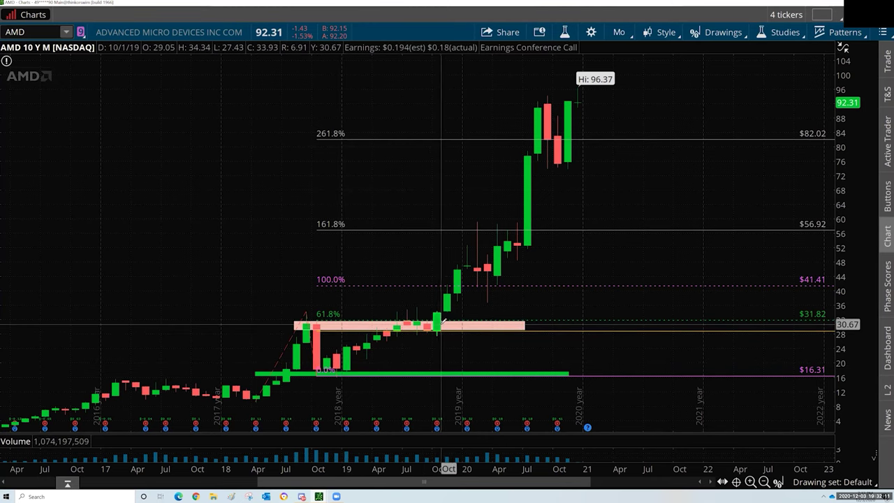
Draw a second Fibonacci extension from the September 2018 high through the December 2018 low to the August 2019 high at about 35.45
mouse_move(440, 323)
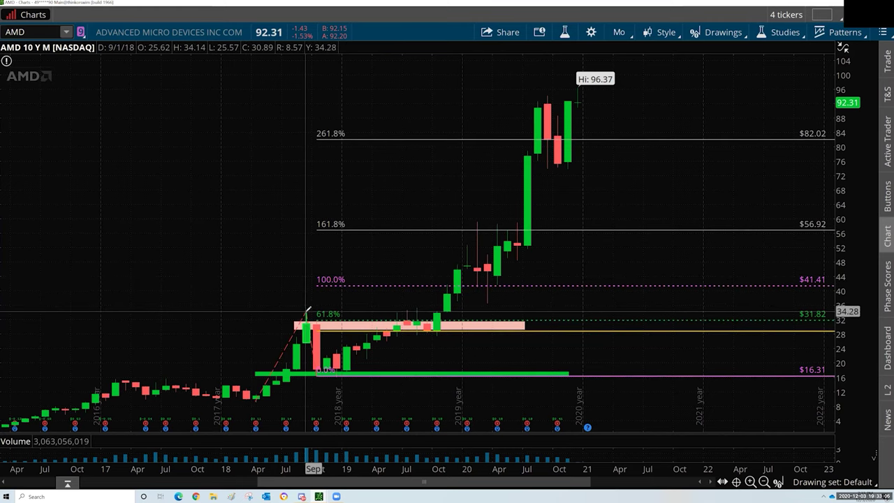
click(334, 374)
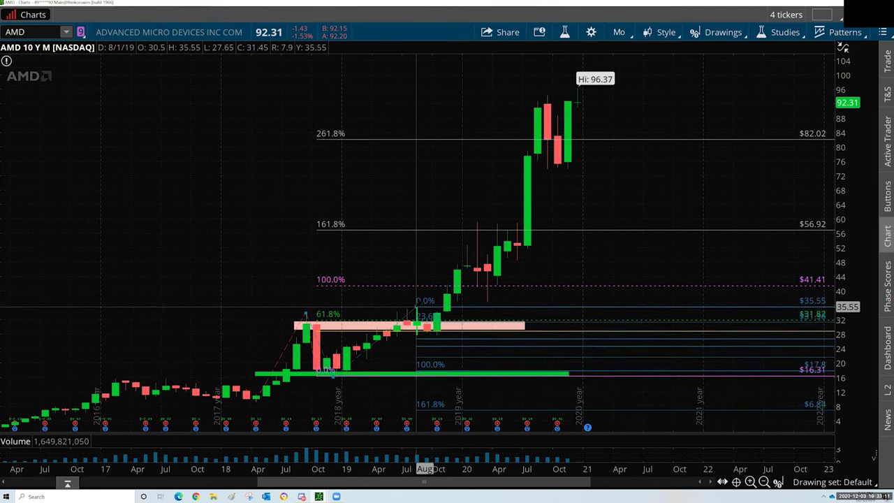
click(417, 302)
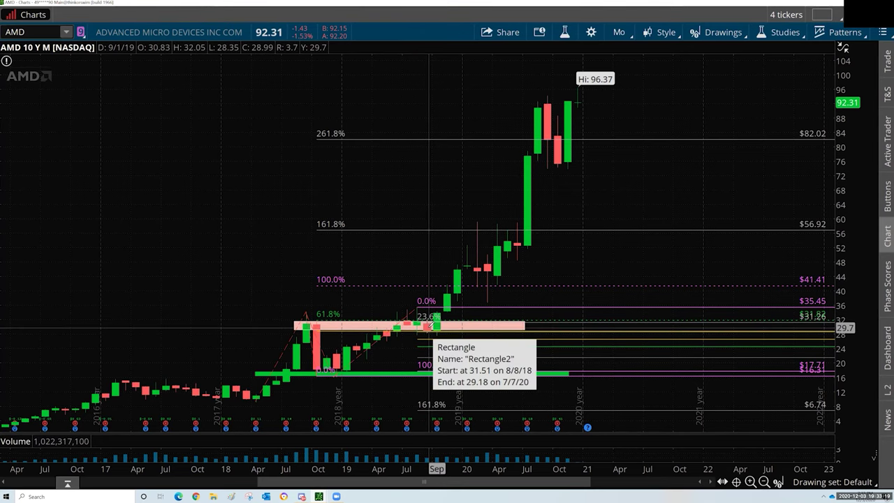
mouse_move(418, 306)
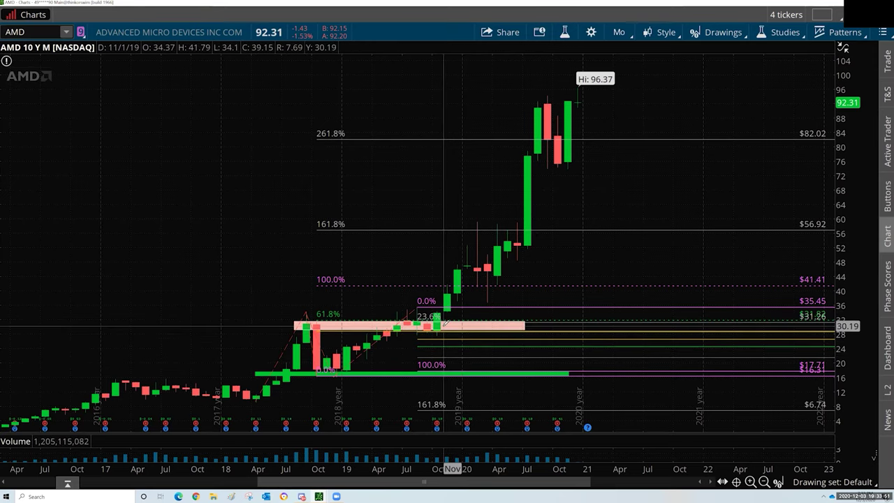
mouse_move(445, 322)
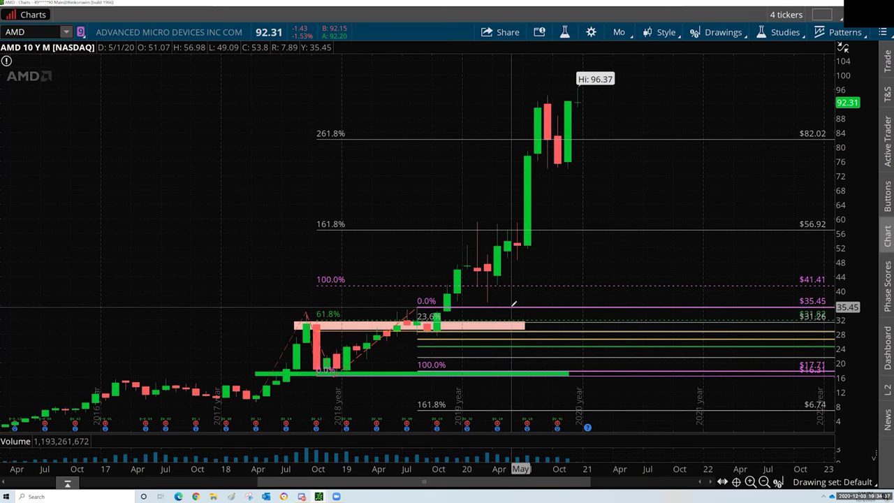
mouse_move(513, 304)
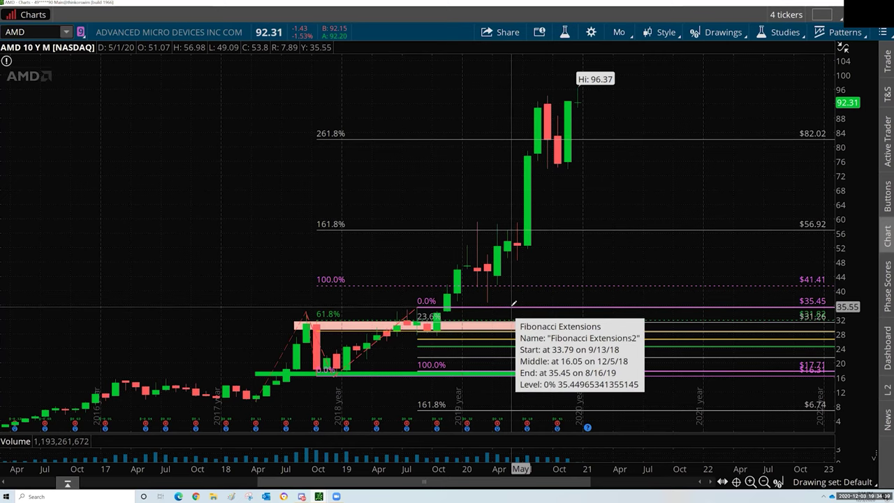
Remove the Fibonacci extension that ends at the August 2019 high
right_click(452, 336)
mouse_move(493, 334)
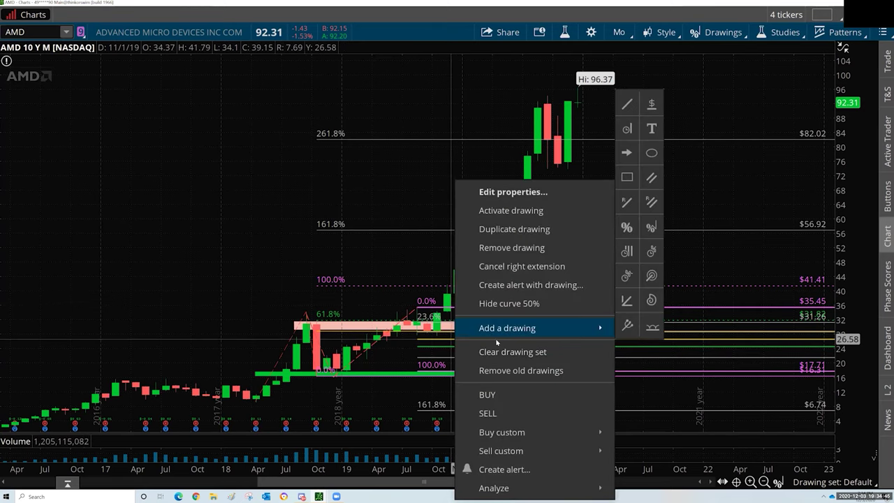
key(Delete)
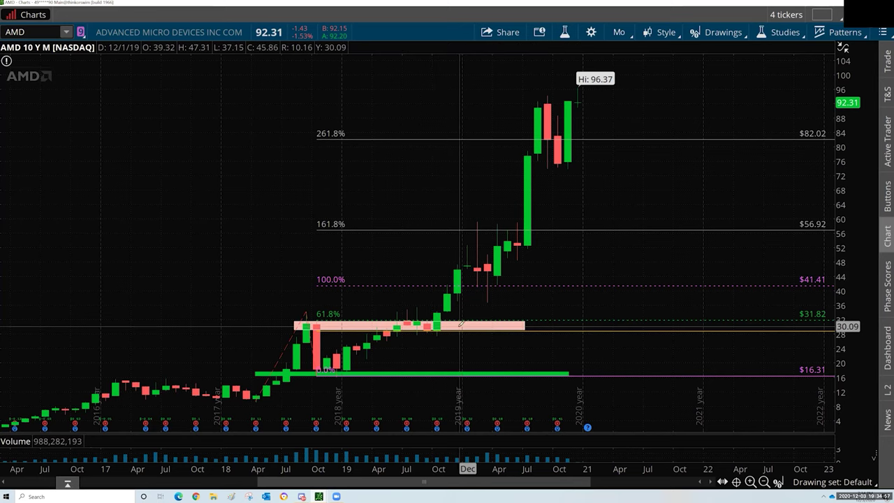
Draw a Fibonacci extension from the September 2018 high through the December 2018 low to the February 2020 high at about 59.24
mouse_move(461, 282)
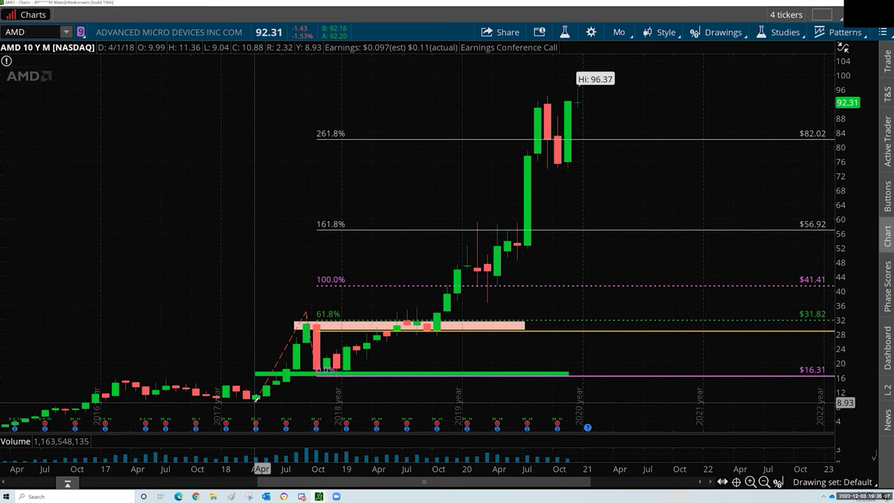
mouse_move(307, 309)
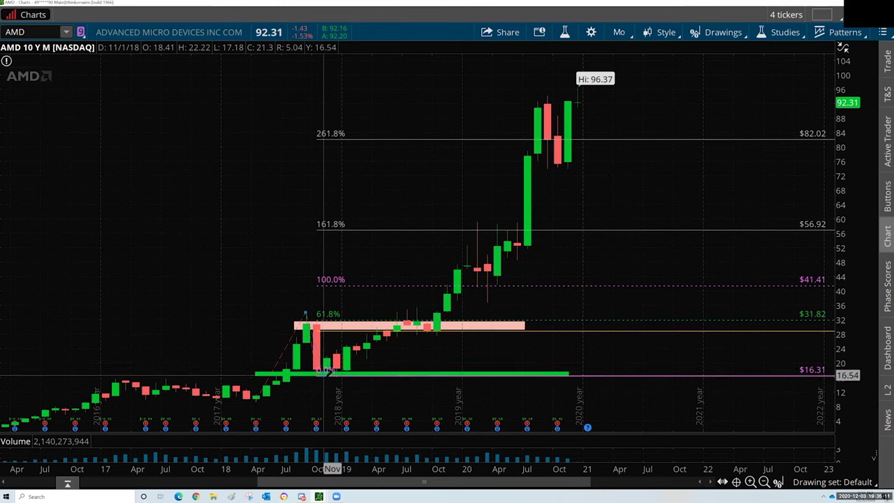
click(336, 371)
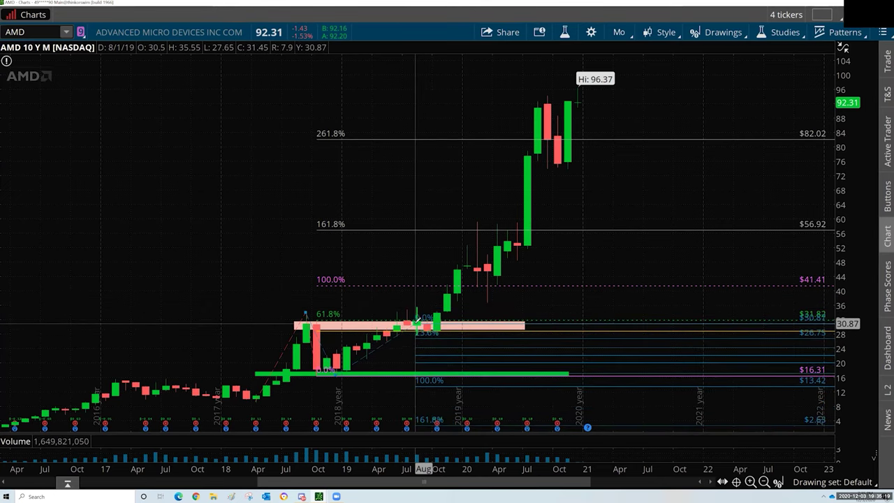
click(478, 218)
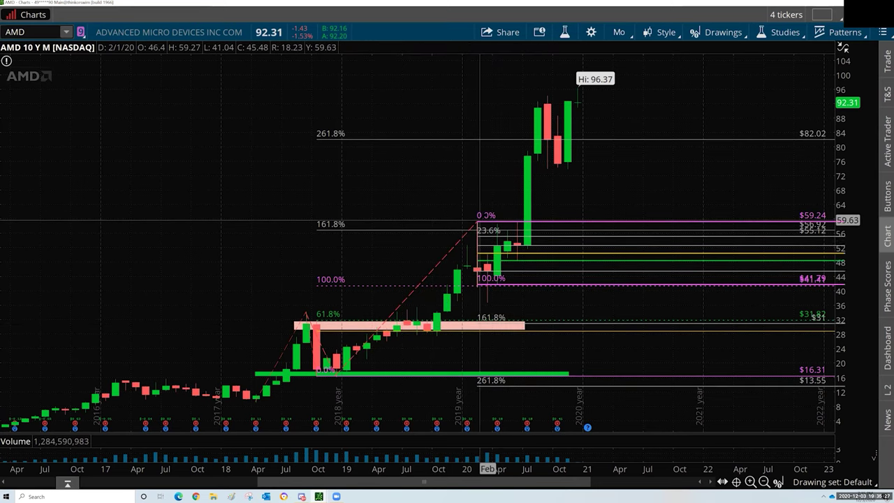
mouse_move(478, 221)
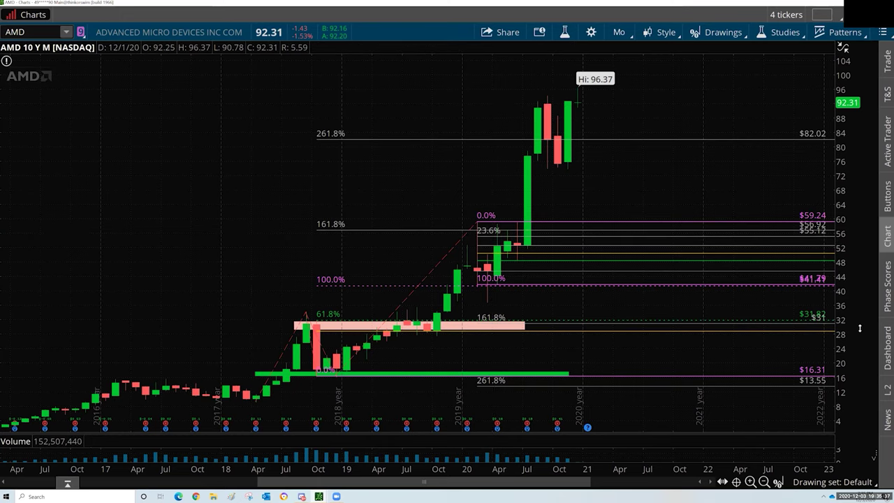
drag(850, 239, 836, 225)
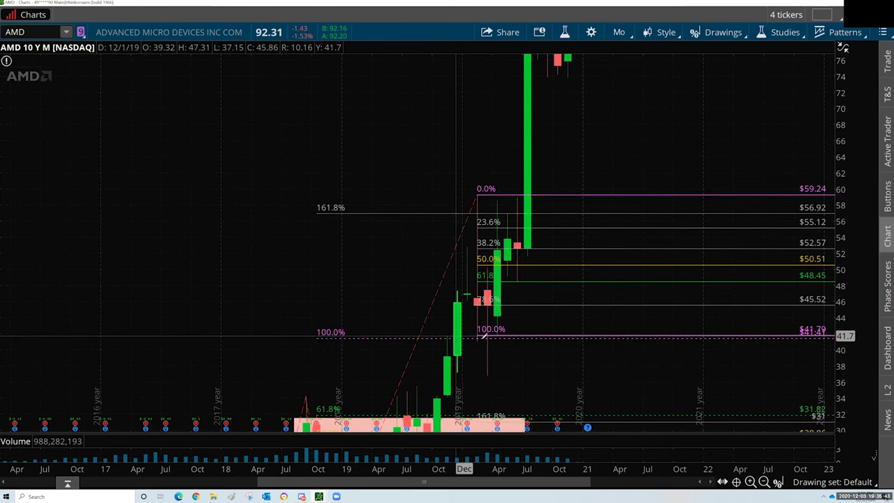
mouse_move(497, 334)
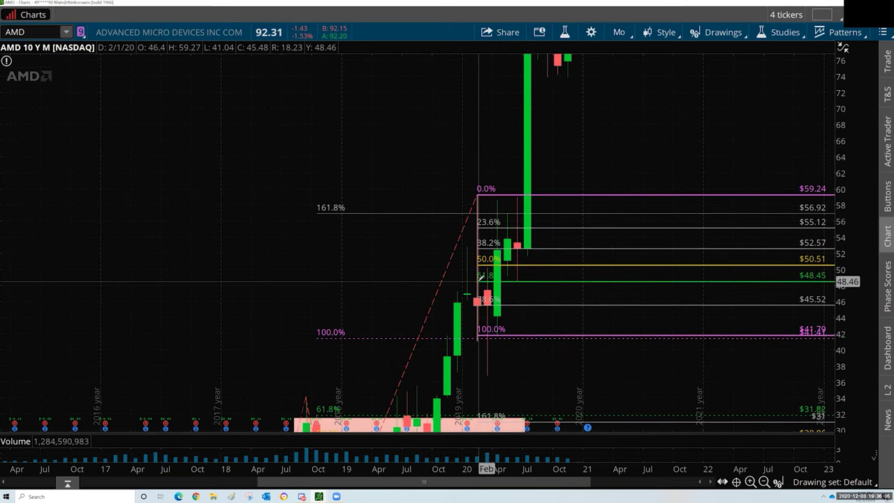
mouse_move(482, 276)
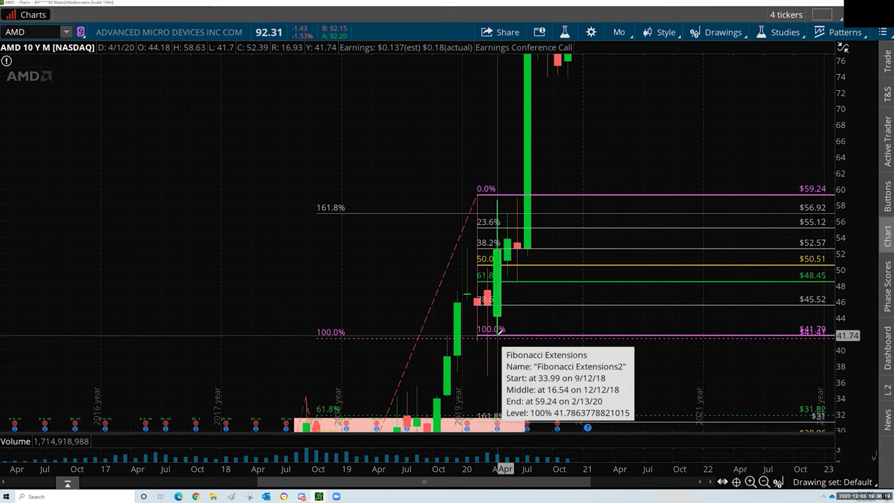
mouse_move(416, 338)
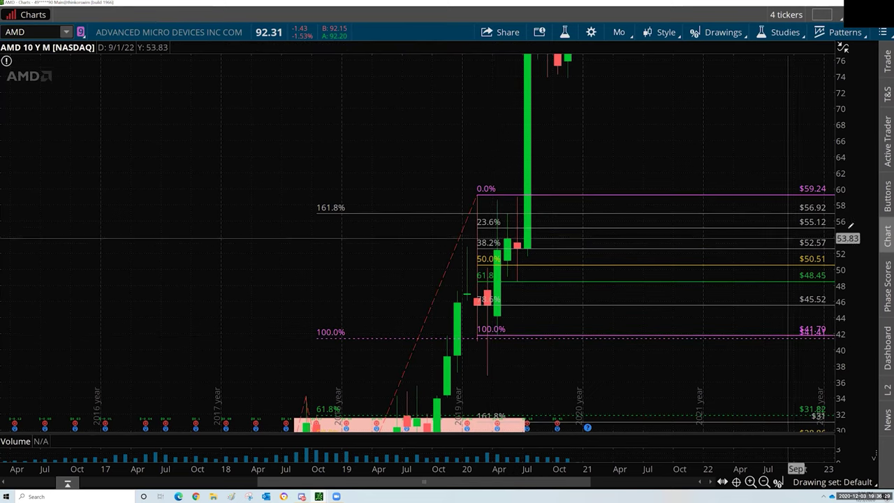
Draw a Fibonacci extension from the October 2019 low through the February 2020 high, ending at about 41.77 in June 2020
drag(842, 279, 841, 307)
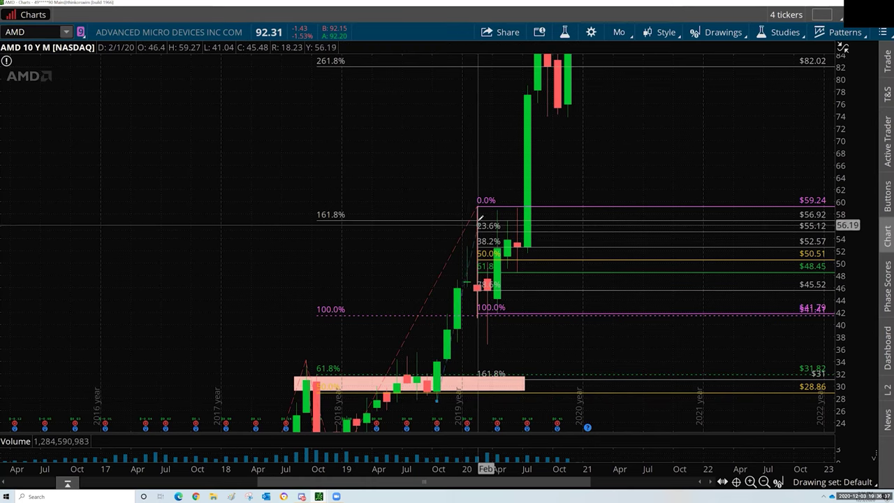
mouse_move(477, 204)
mouse_down()
mouse_move(497, 315)
mouse_move(487, 345)
mouse_move(489, 293)
mouse_move(502, 308)
mouse_up()
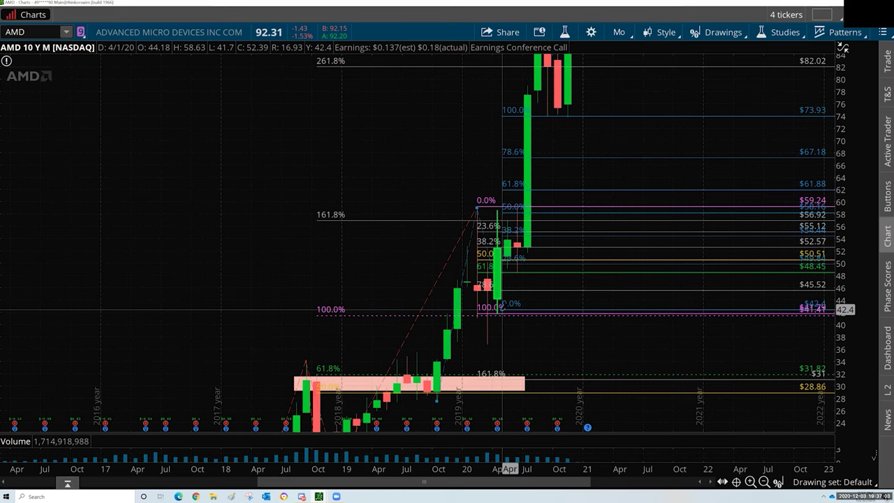
mouse_move(502, 309)
mouse_down()
mouse_move(488, 312)
mouse_move(497, 311)
mouse_up()
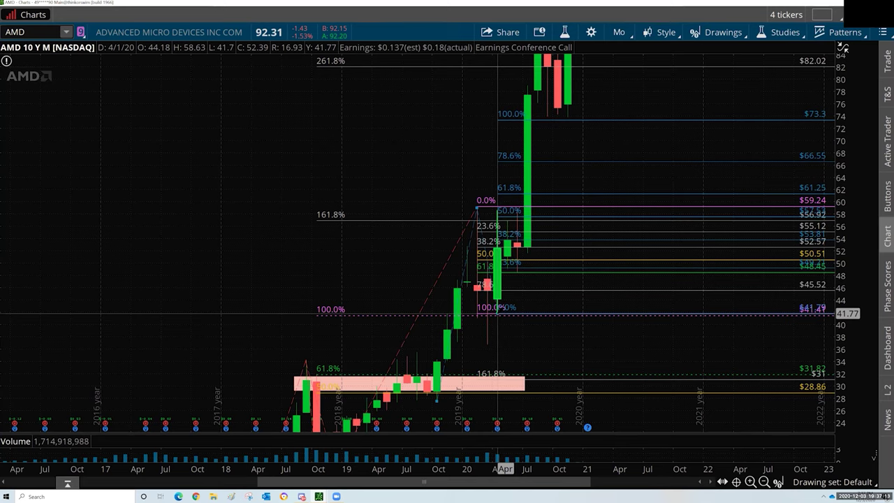
drag(497, 314, 517, 314)
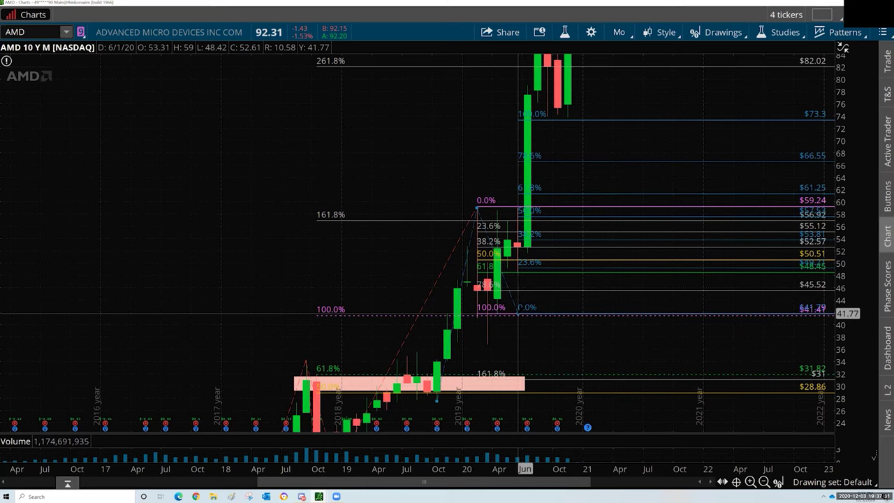
drag(519, 312, 482, 310)
Remove the Fibonacci extension that ends at the February 2020 high
right_click(482, 310)
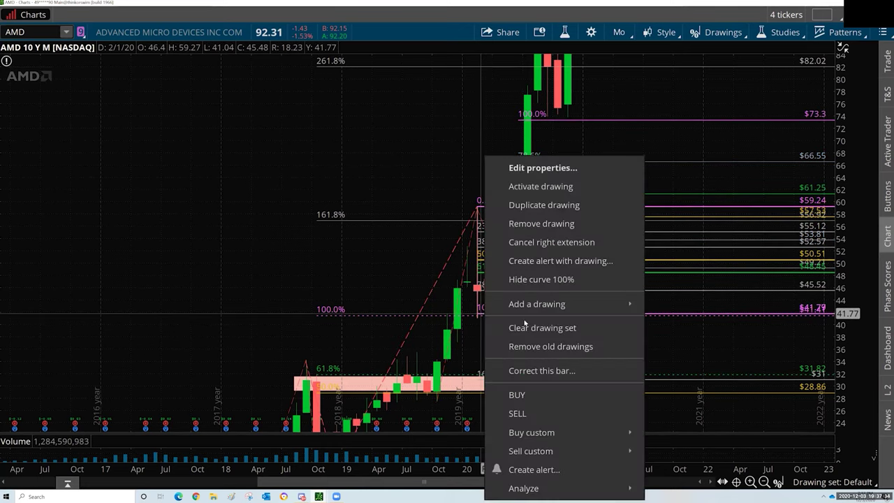
click(540, 223)
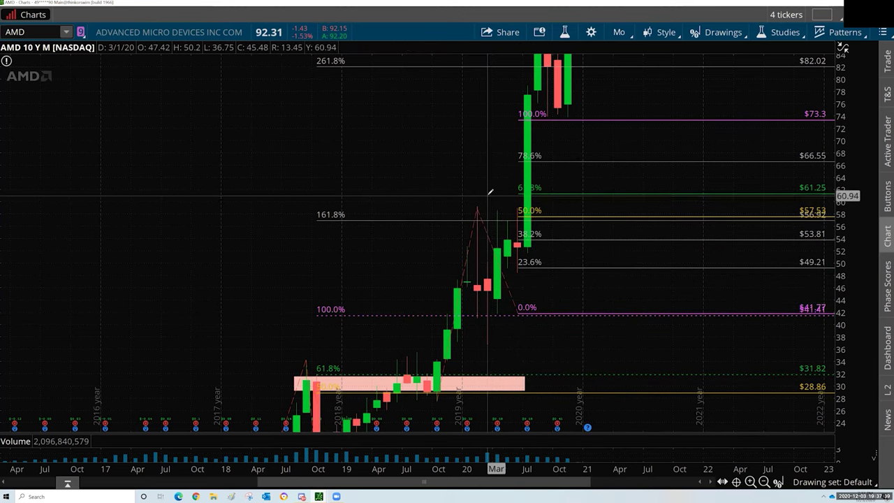
Draw a rectangle from June 2020 to about September 2021, spanning roughly 61.17 down to just above the 50% level at 57.53
drag(514, 308, 522, 313)
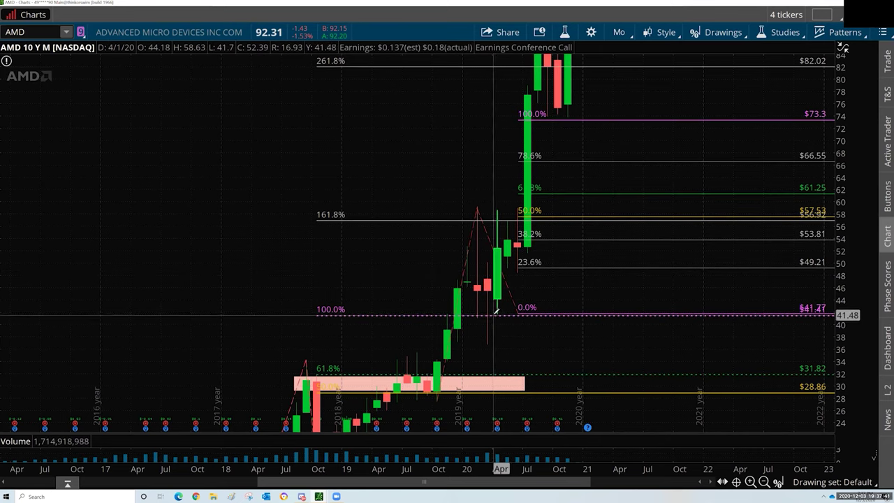
mouse_move(521, 315)
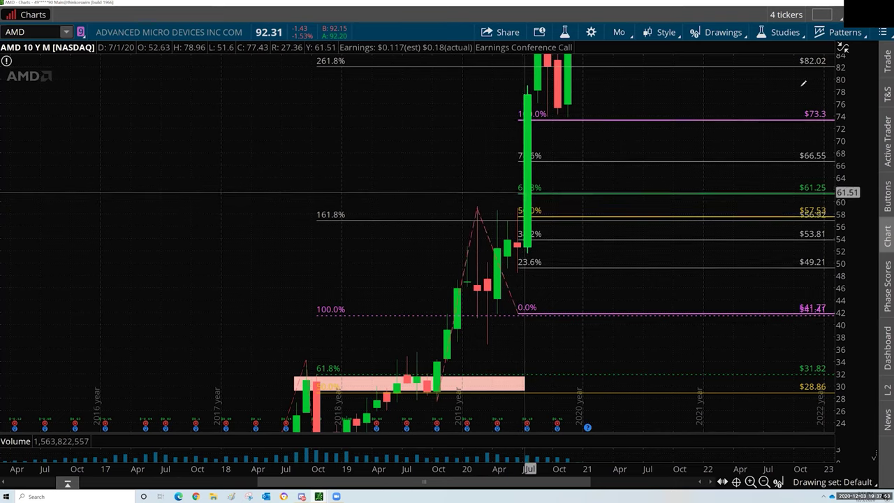
click(720, 32)
mouse_move(720, 145)
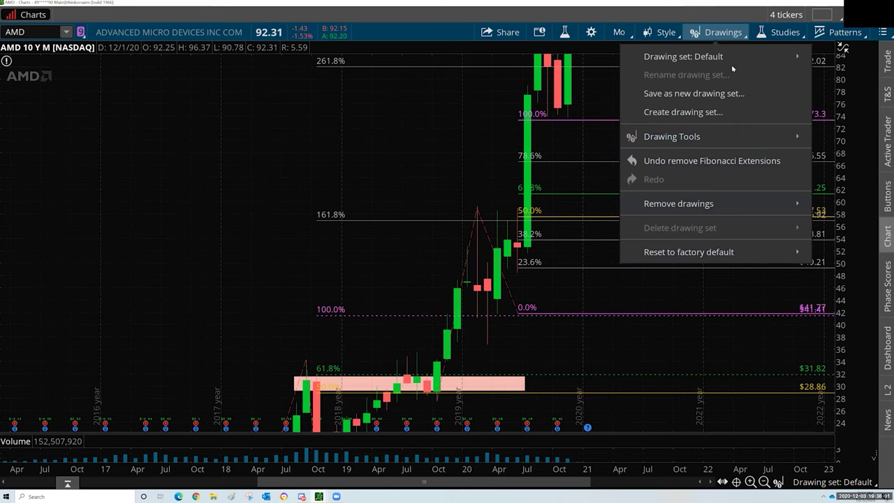
mouse_move(802, 139)
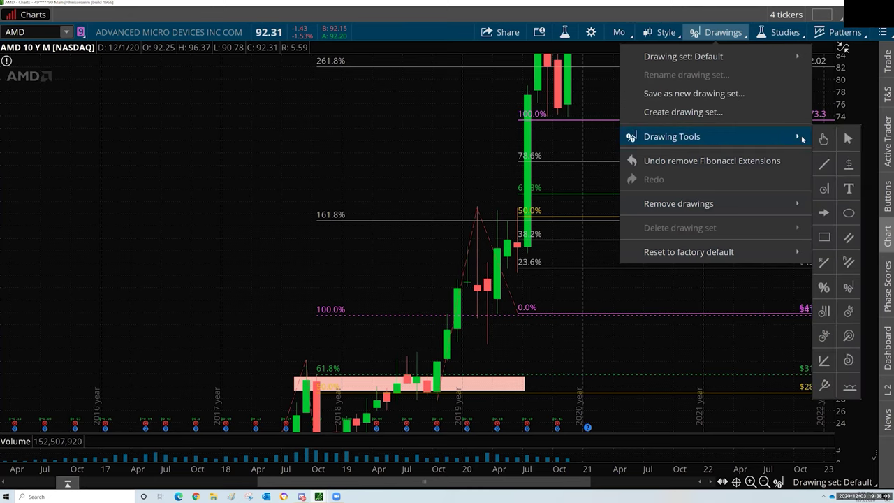
click(825, 236)
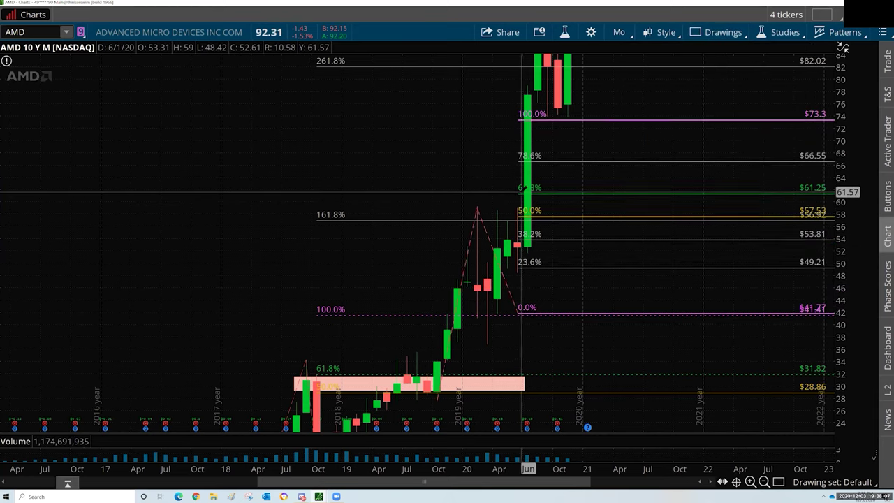
click(514, 194)
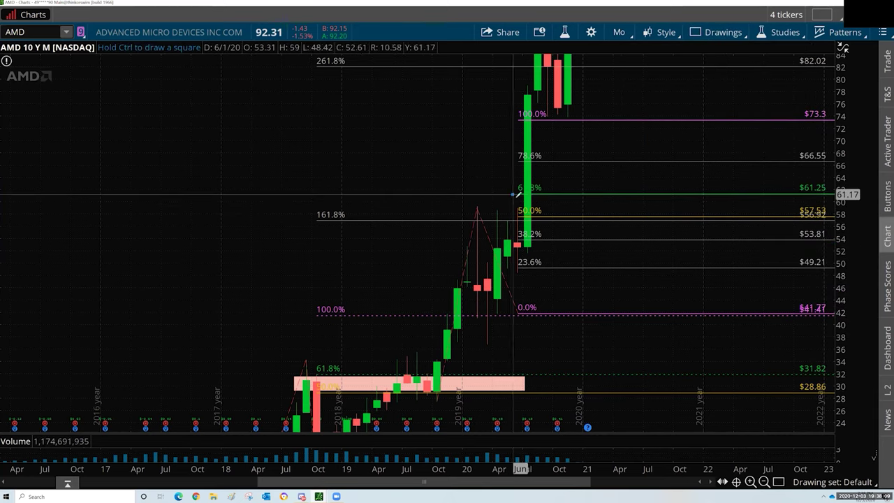
click(671, 212)
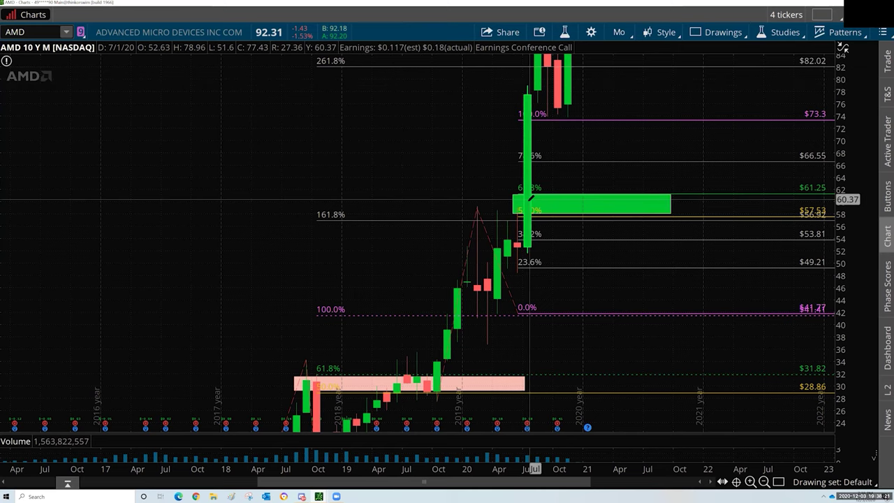
mouse_move(531, 200)
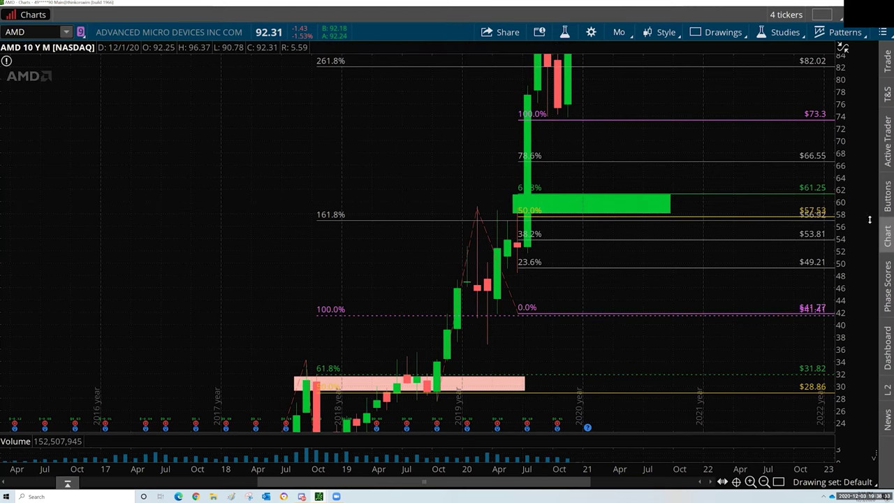
Hide the 0.236, 0.382 and 0.786 levels of the Fibonacci extension that starts at the October 2019 low
drag(852, 222, 863, 334)
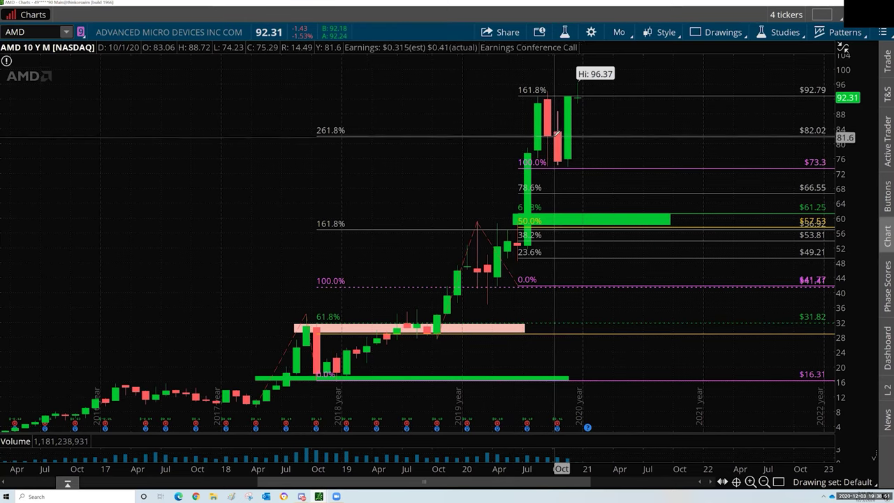
mouse_move(557, 134)
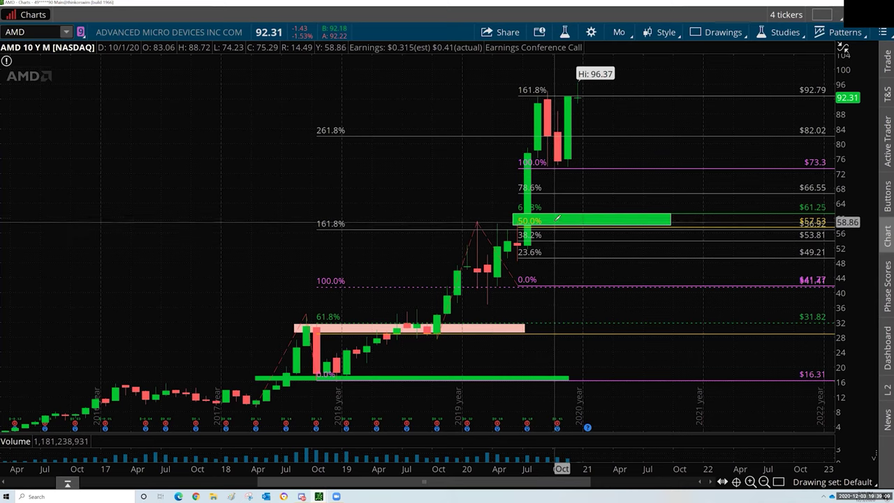
mouse_move(564, 219)
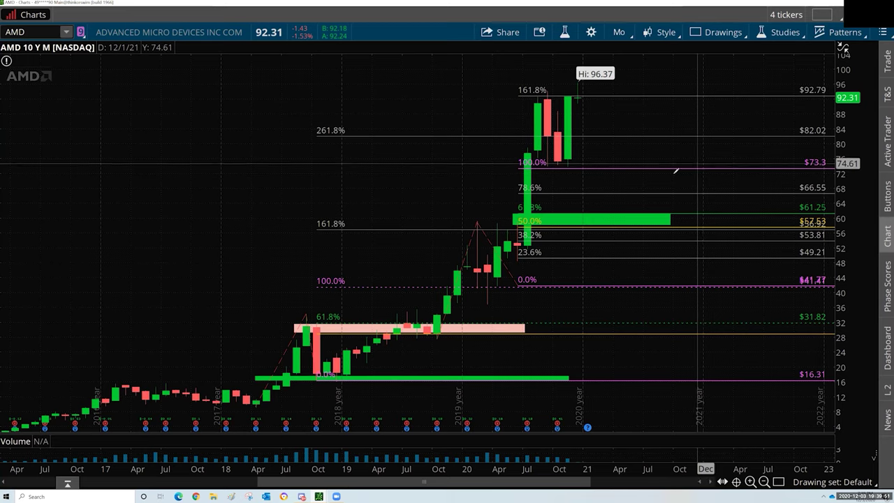
mouse_move(622, 215)
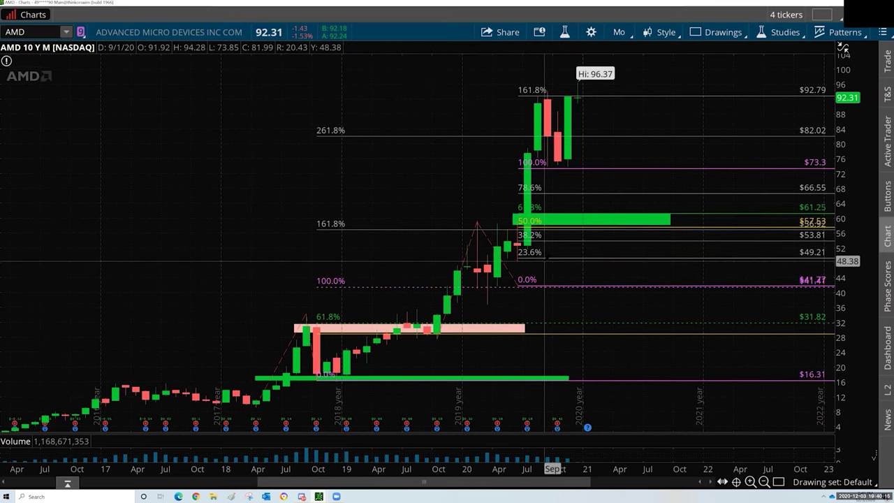
right_click(549, 258)
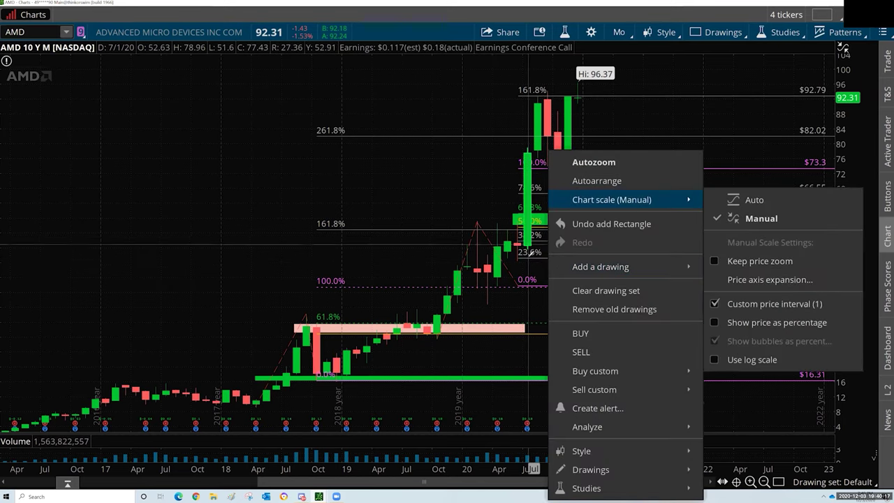
right_click(532, 255)
click(578, 198)
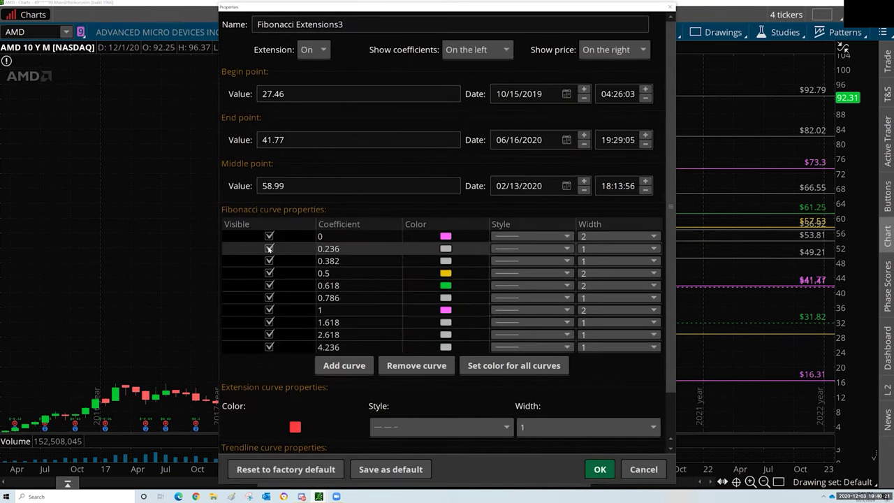
click(270, 248)
click(270, 260)
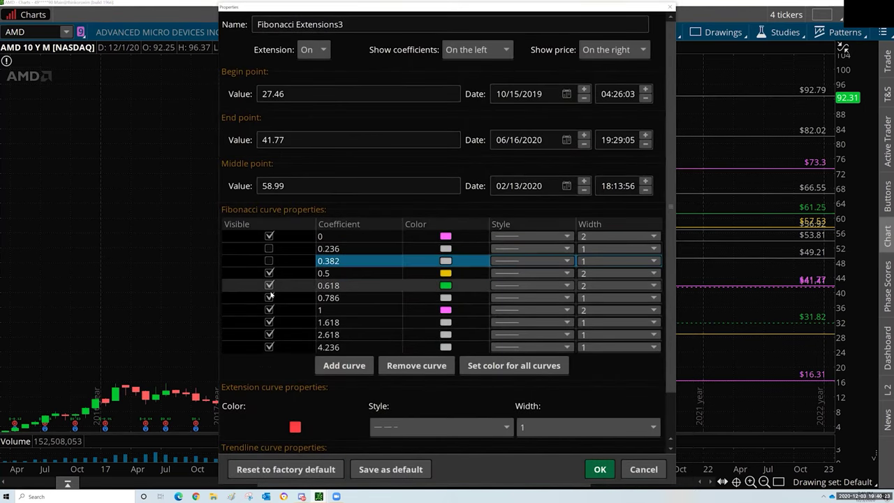
click(269, 298)
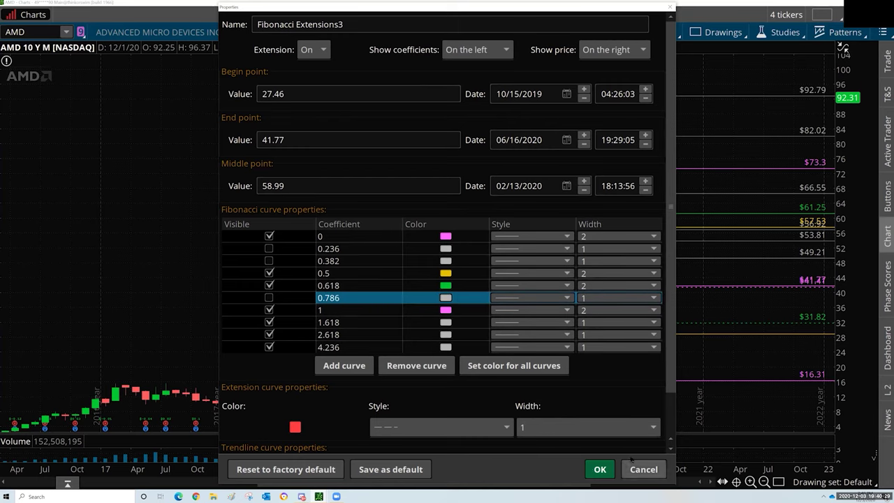
key(Return)
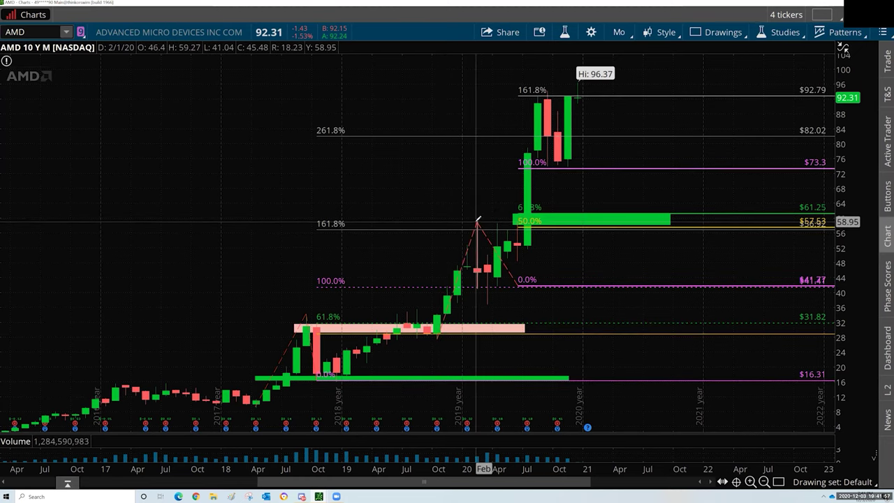
mouse_move(479, 222)
mouse_down()
mouse_move(497, 214)
mouse_move(518, 245)
mouse_move(520, 282)
mouse_up()
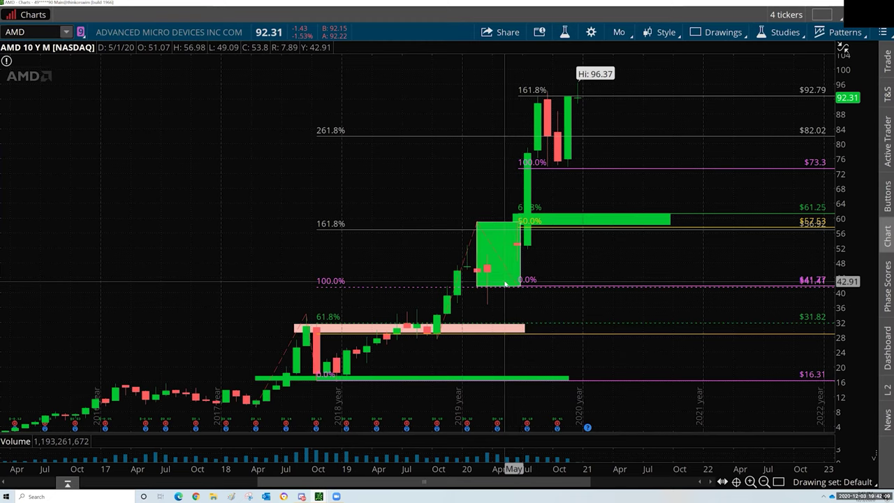
right_click(504, 283)
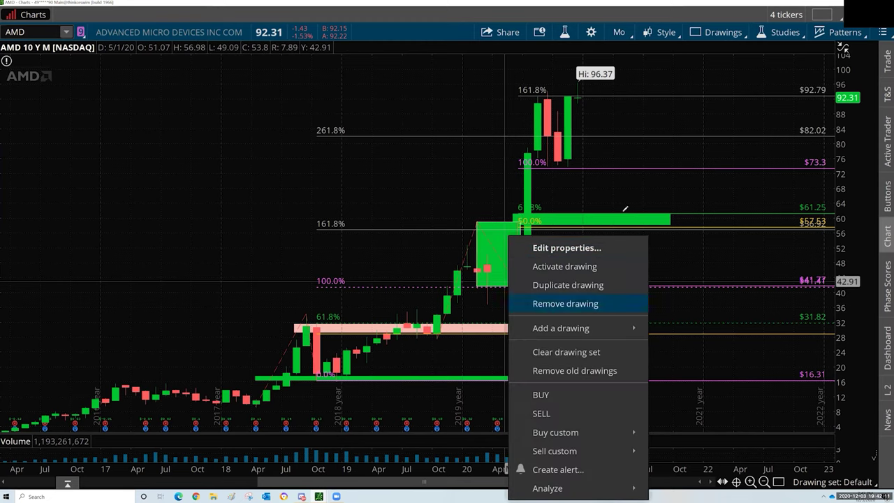
click(565, 303)
Draw a Fibonacci extension from the February 2020 high at about 58.95 through the June 2020 point near 41.77 to the September 2020 high
click(717, 33)
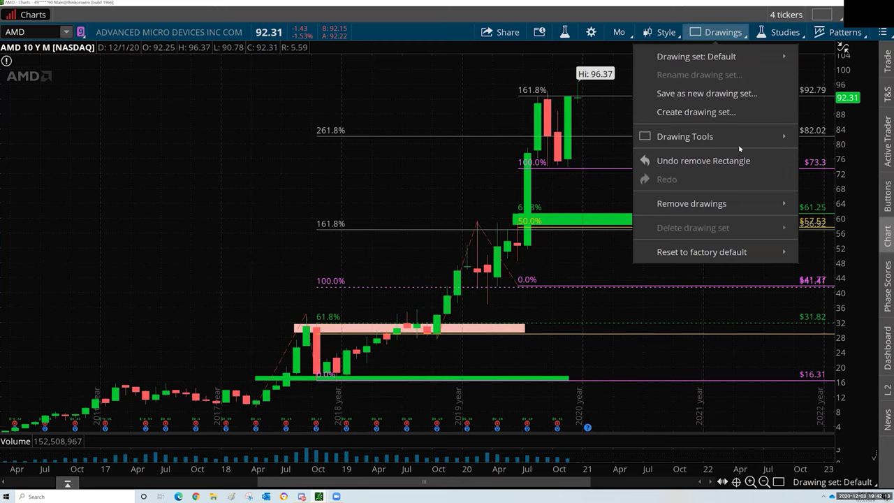
mouse_move(740, 138)
click(835, 293)
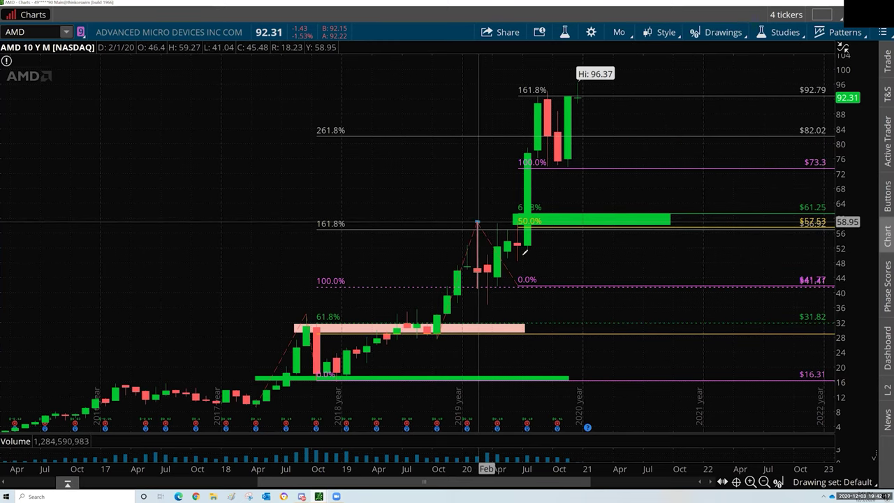
click(520, 285)
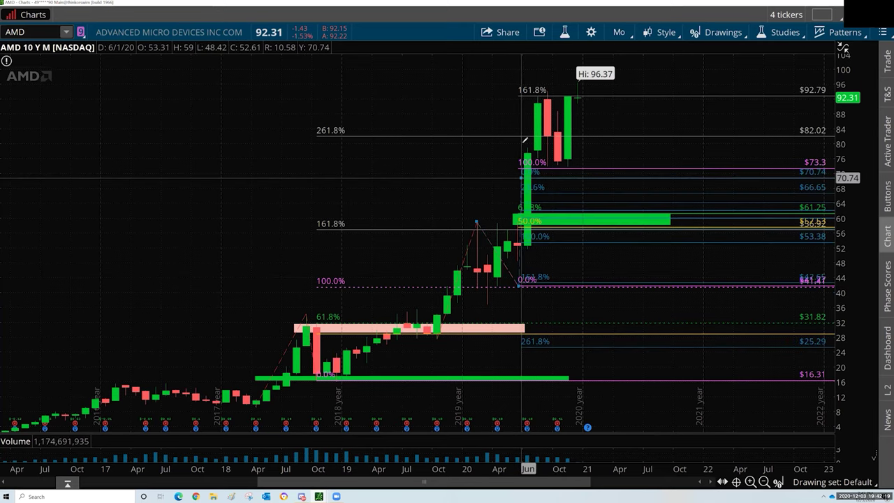
click(549, 88)
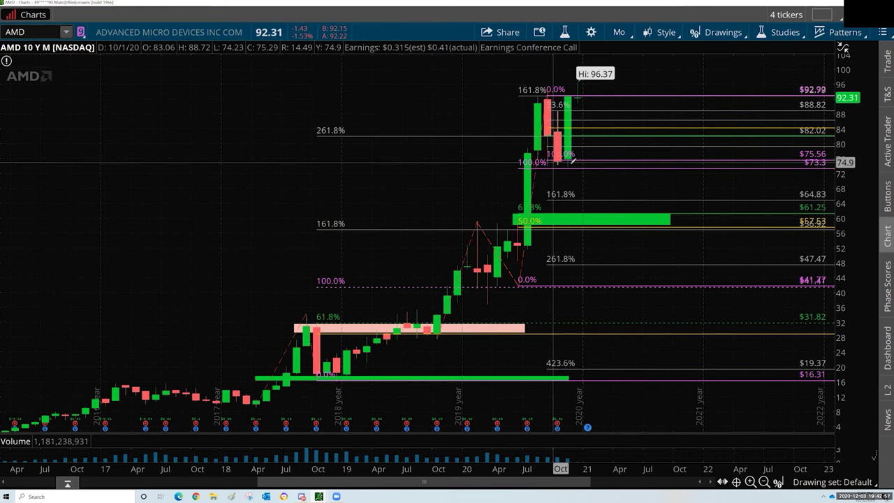
Draw a rectangle between the two 100% levels at 75.56 and 73.3, running from September 2020 to late 2021
click(720, 32)
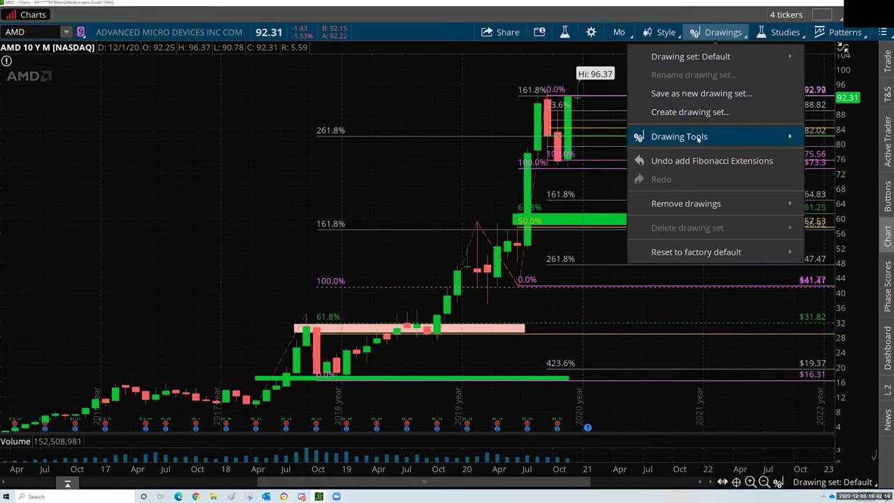
mouse_move(697, 137)
click(818, 240)
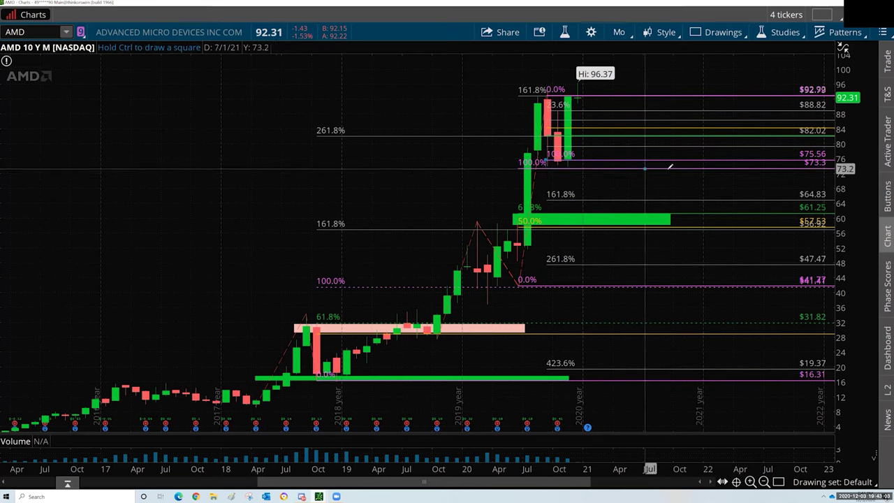
drag(695, 166, 545, 160)
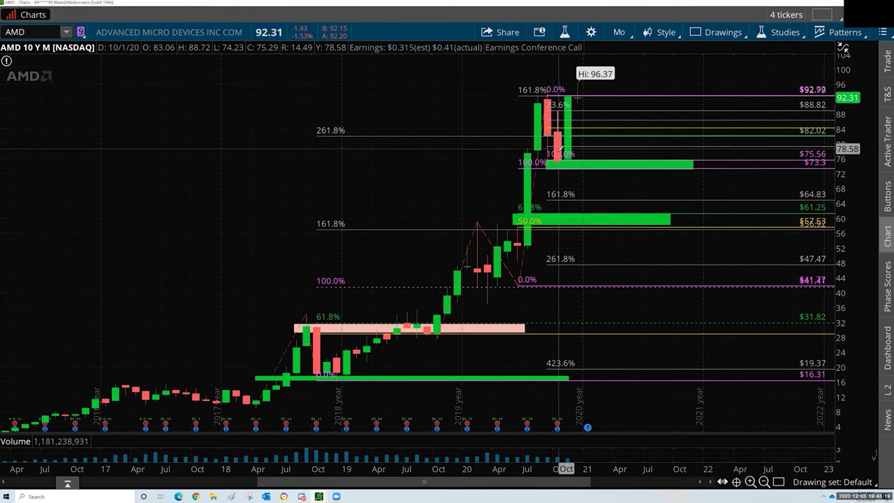
mouse_move(561, 160)
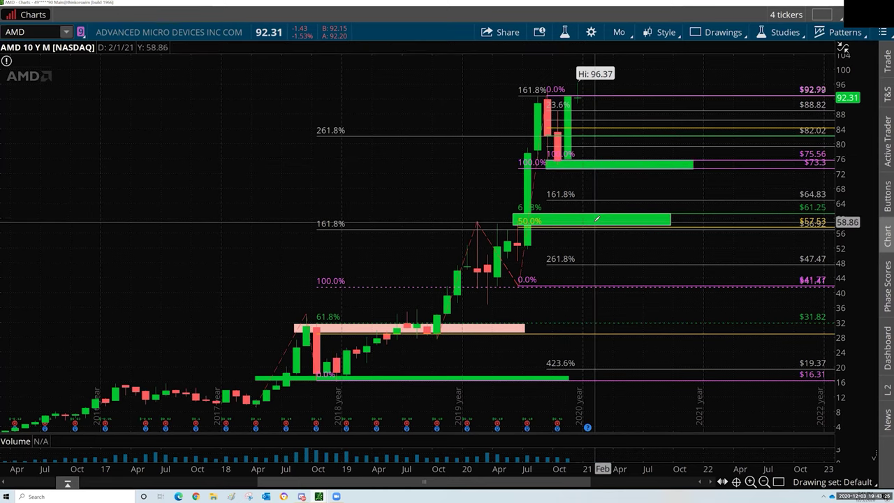
mouse_move(598, 219)
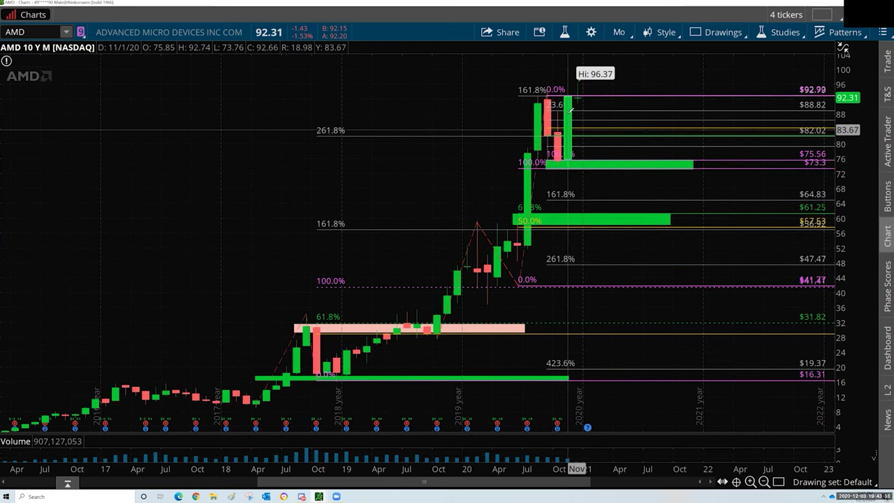
mouse_move(573, 91)
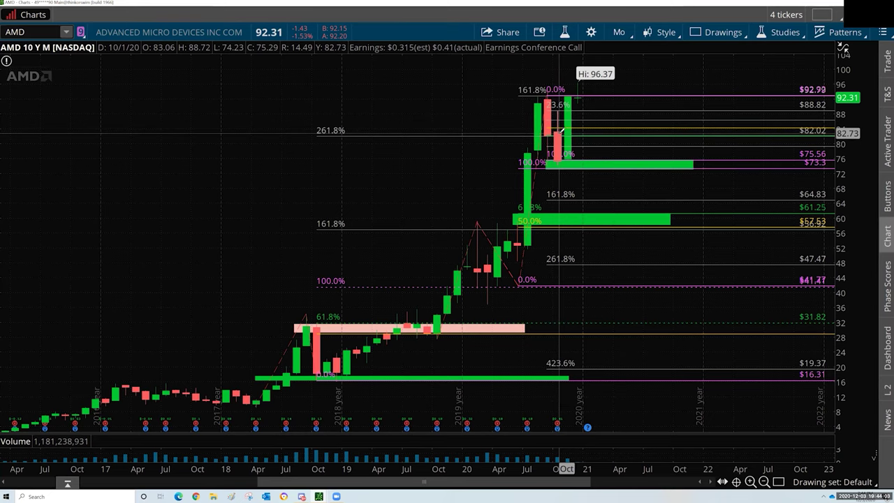
Switch the AMD chart to the one-year daily time frame (1 Y : 1D)
click(618, 34)
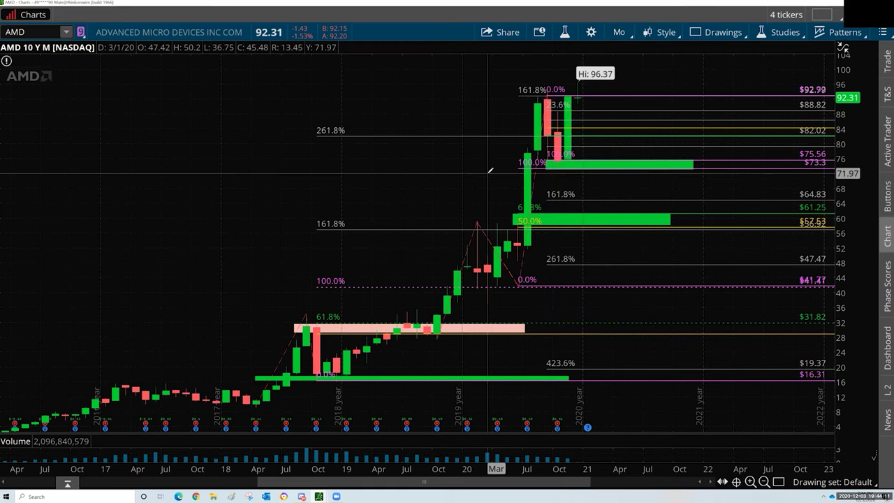
click(619, 32)
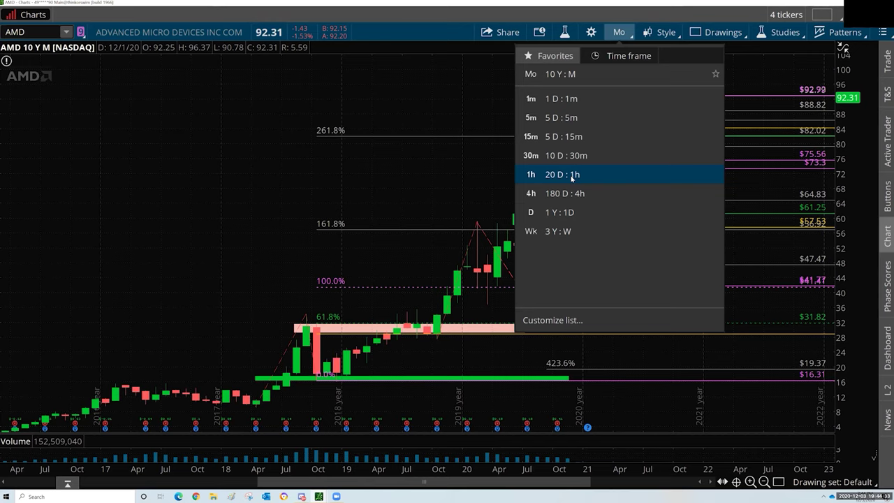
click(567, 213)
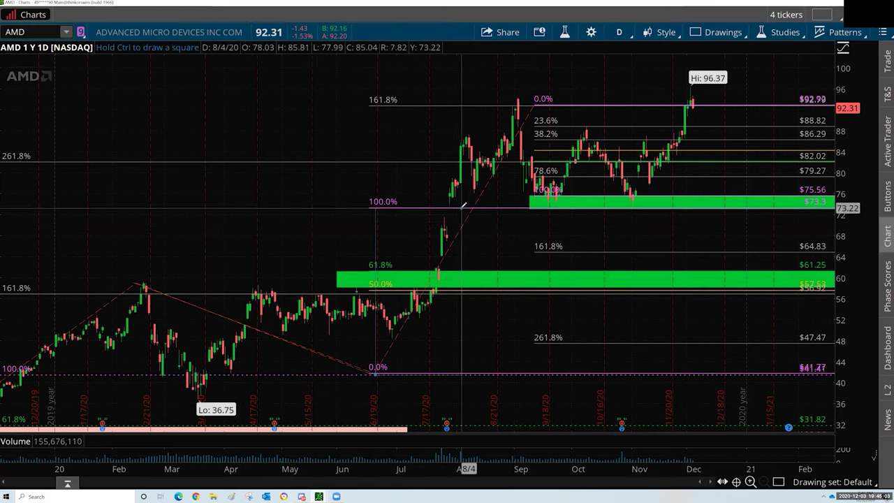
Draw a Fibonacci extension from the June 2020 low near 41.77 through the early September 2020 high to the 9/18/20 low at about 73.22
right_click(454, 233)
click(720, 32)
click(720, 32)
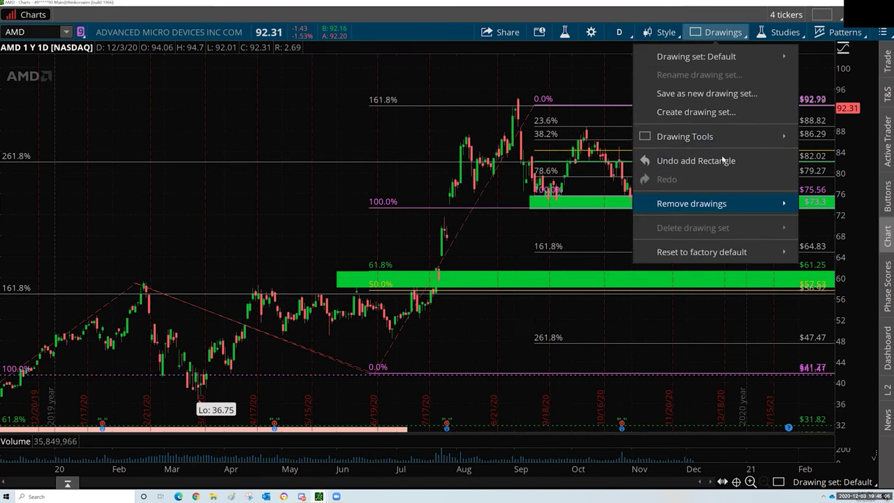
mouse_move(767, 136)
click(834, 287)
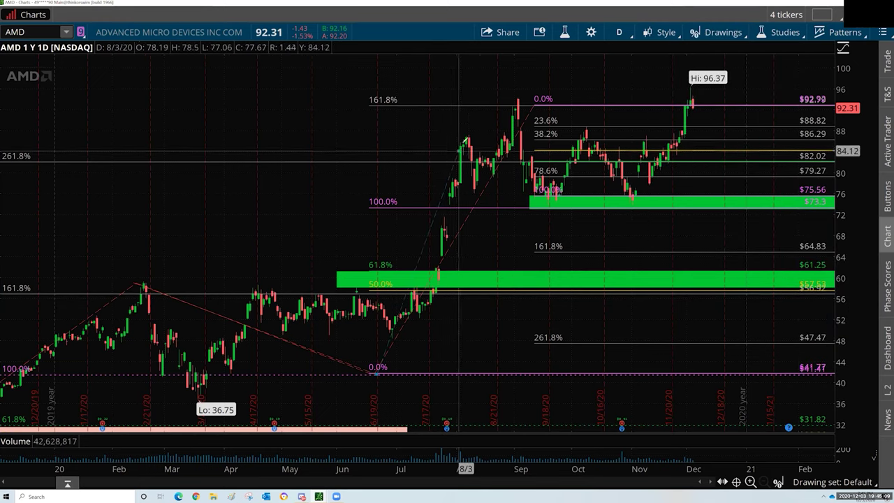
click(518, 99)
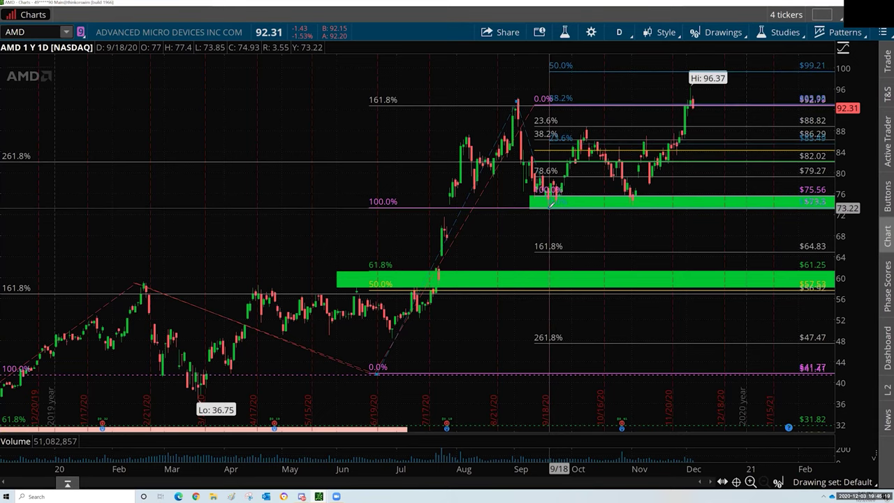
click(551, 203)
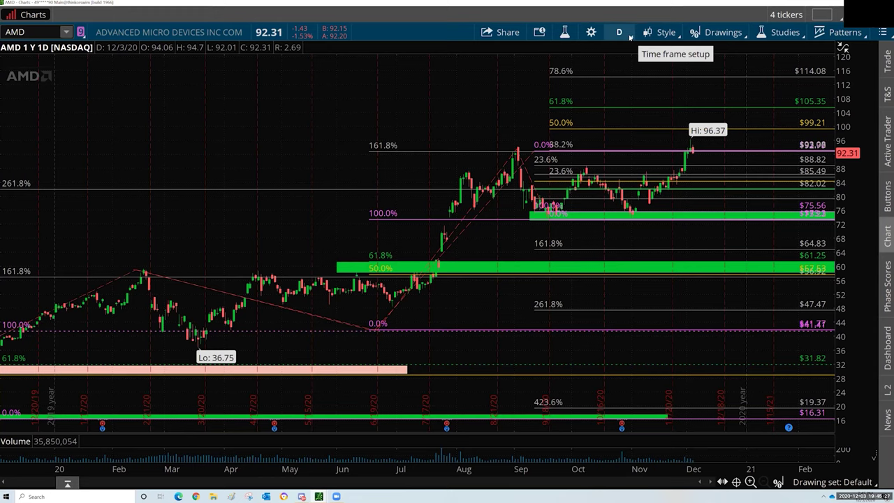
Draw a rectangle between the 61.8% level at 105.35 and the 50% level at 99.21, running from late November 2020 into February 2021
click(702, 33)
mouse_move(794, 142)
click(816, 237)
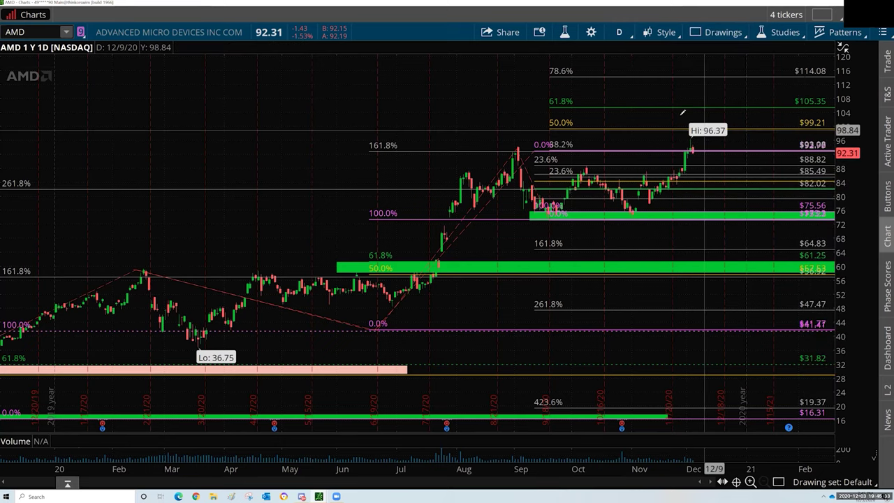
click(682, 106)
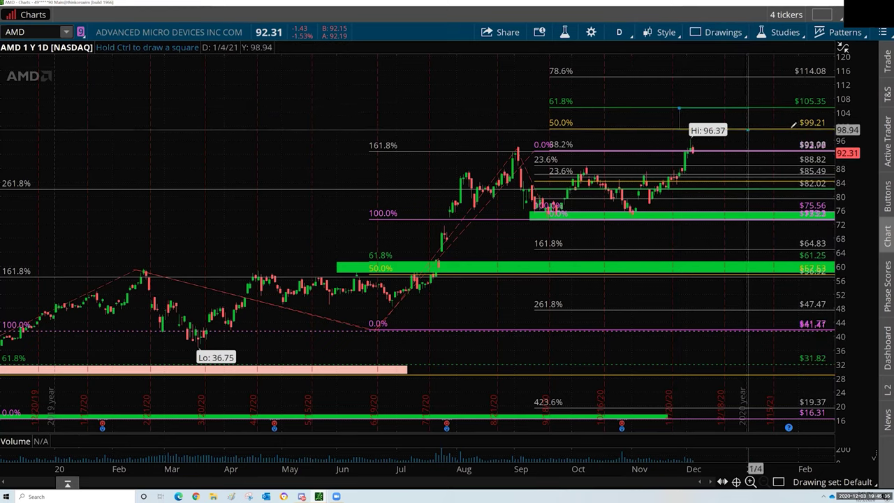
click(830, 127)
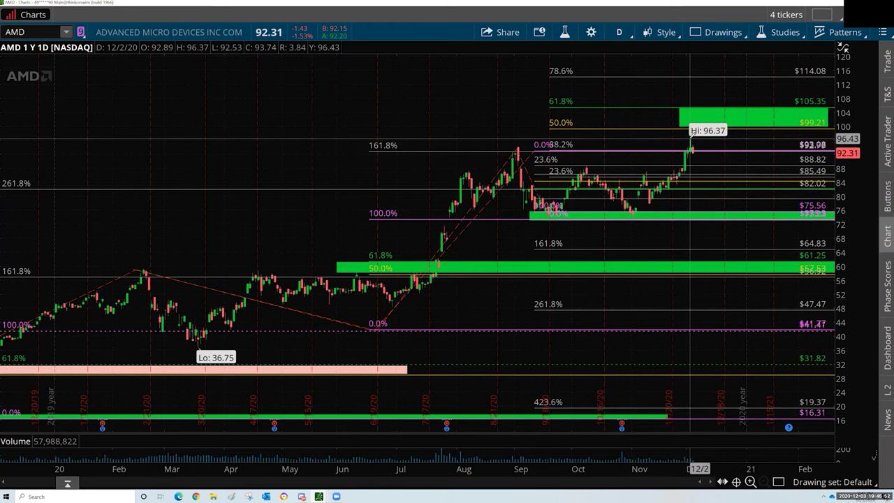
Draw a Fibonacci extension from the 9/21/20 low at about 73.84 through the October 2020 high near 89 to the early November low
click(720, 32)
mouse_move(726, 141)
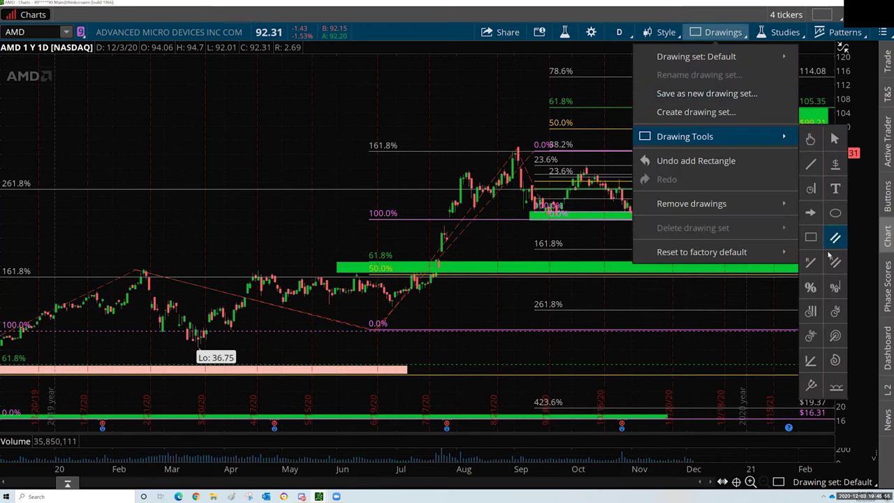
click(834, 293)
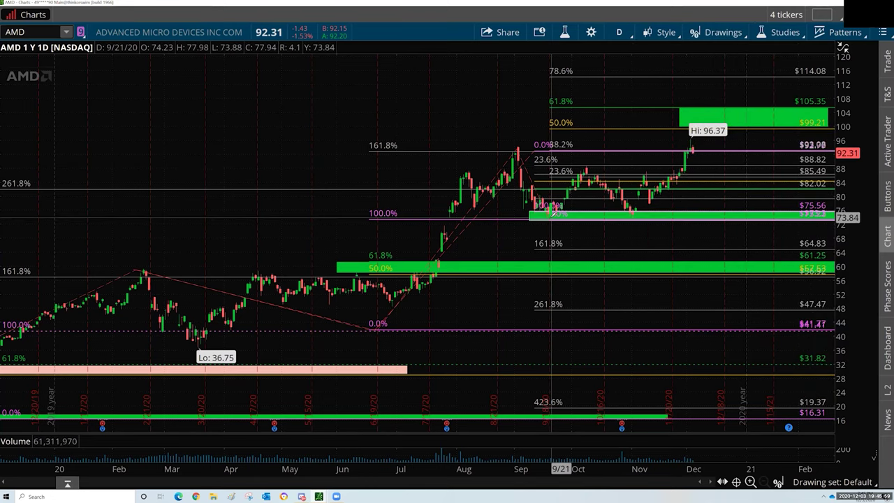
click(587, 162)
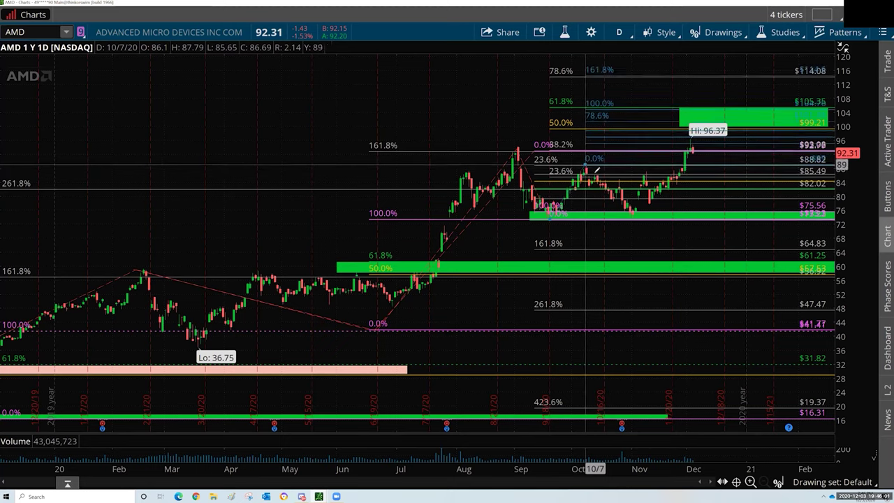
click(633, 211)
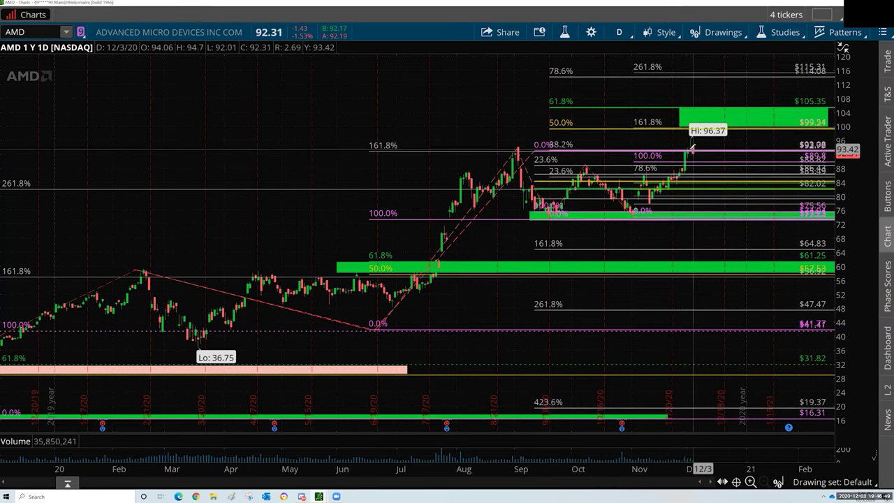
Remove the February–September 2020 Fibonacci extension, Fibonacci Extensions1 and the extension from the September 2020 low to the November low
mouse_move(690, 150)
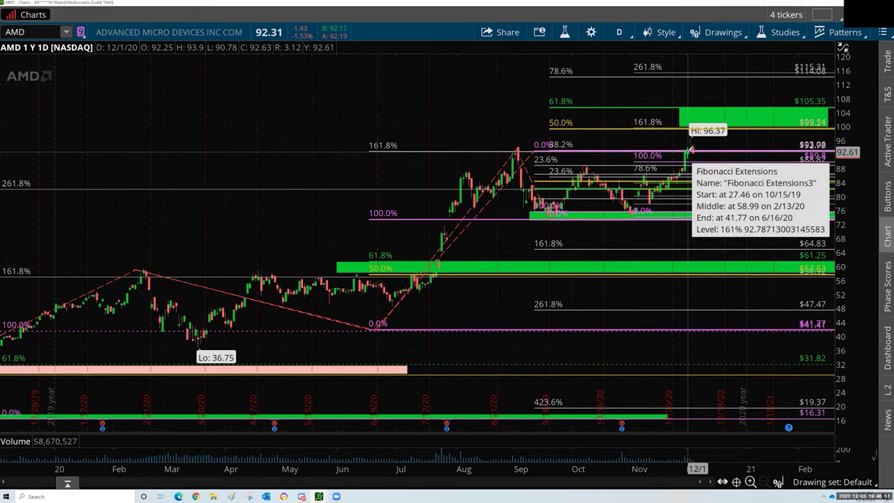
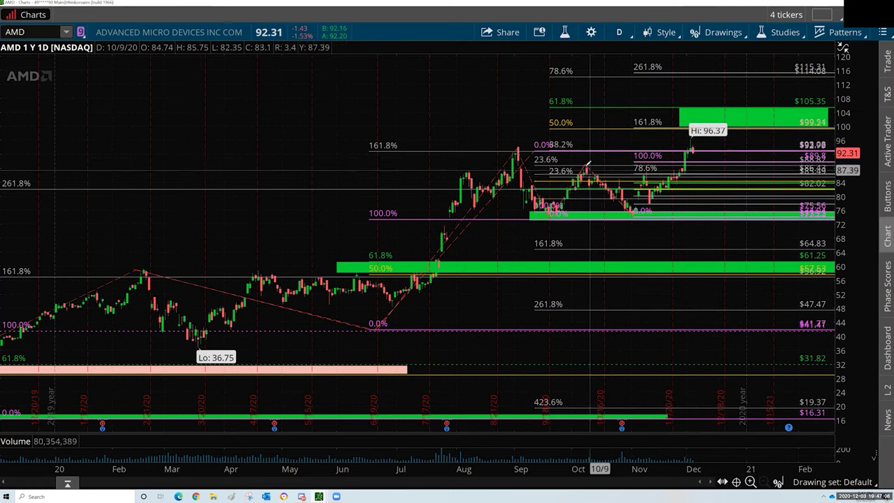
right_click(687, 187)
click(731, 249)
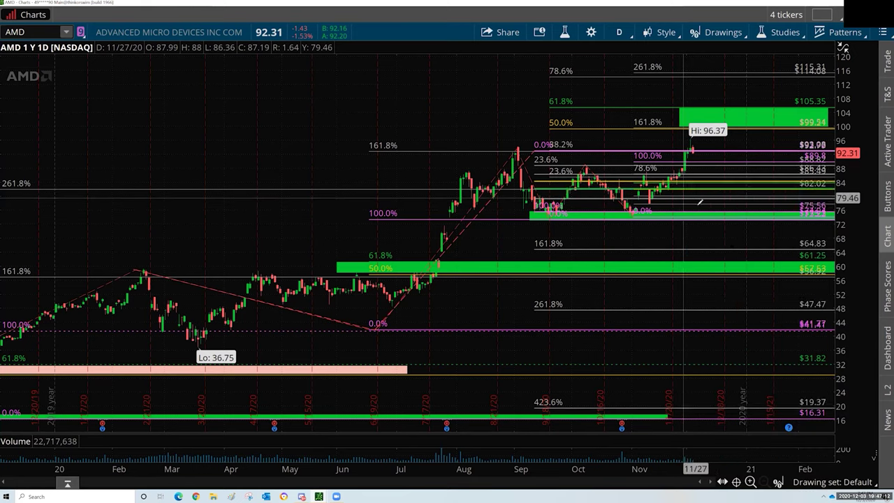
right_click(691, 192)
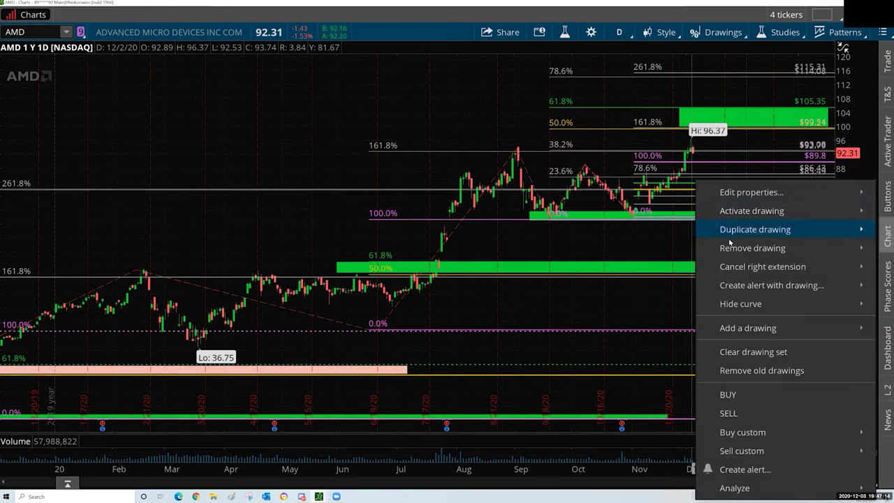
mouse_move(704, 250)
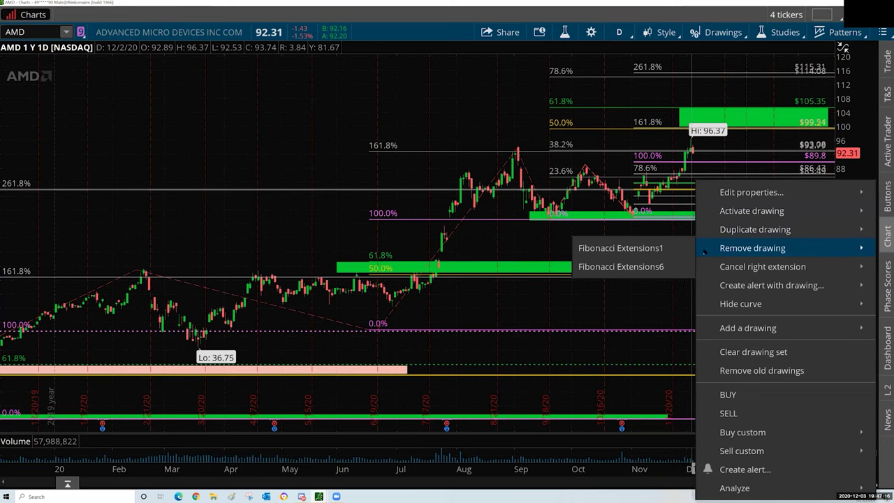
click(660, 249)
right_click(697, 184)
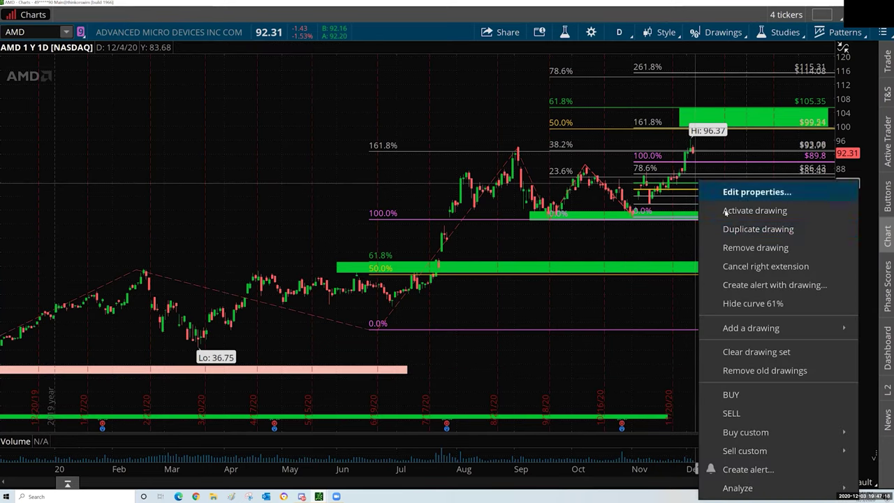
click(747, 247)
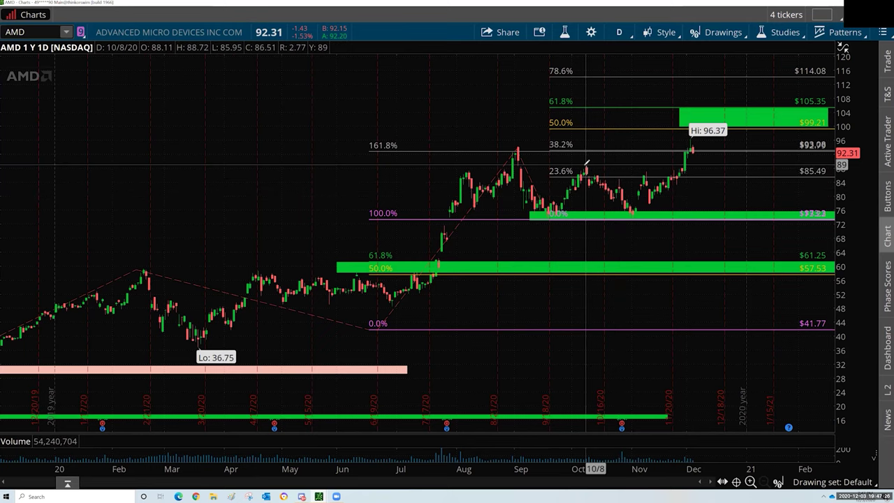
Draw a Fibonacci extension from the October 2020 high near 89 through the early November low to the December 2020 high at about 96.33
drag(589, 163, 634, 215)
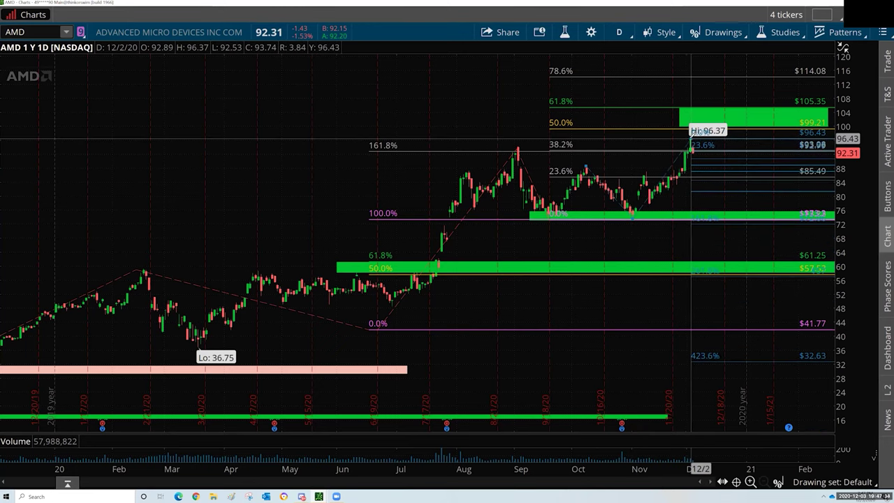
click(690, 144)
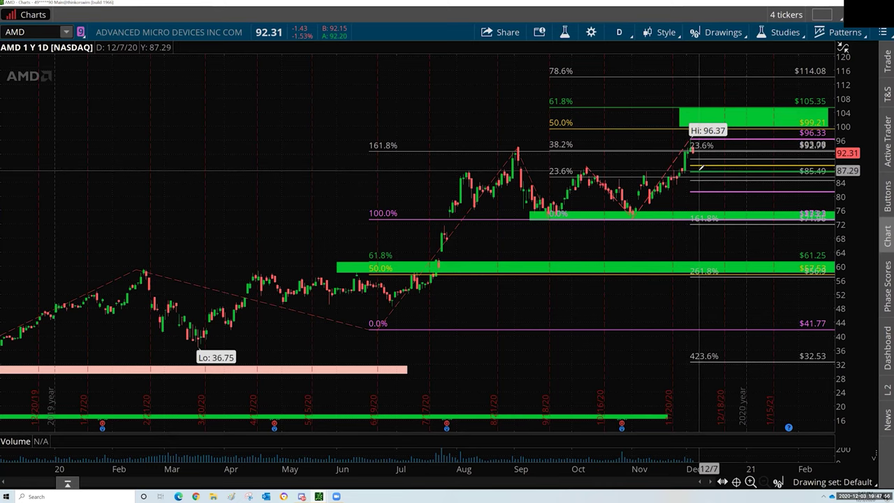
mouse_move(701, 169)
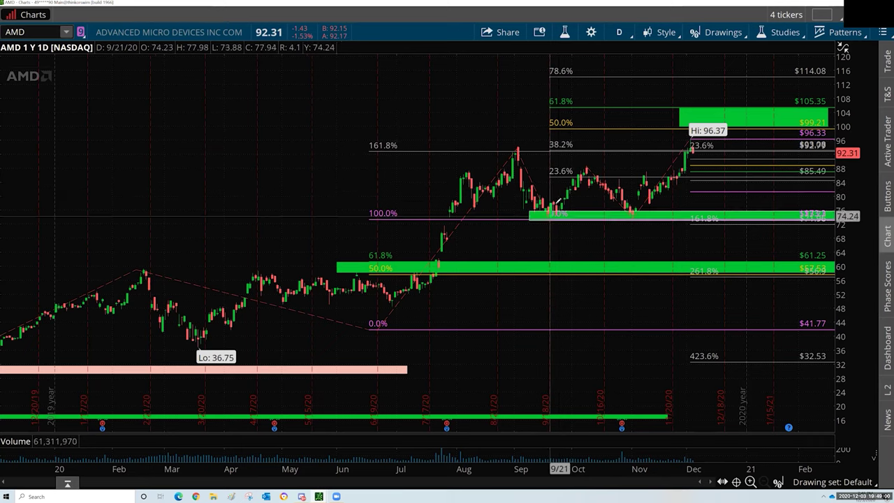
mouse_move(589, 164)
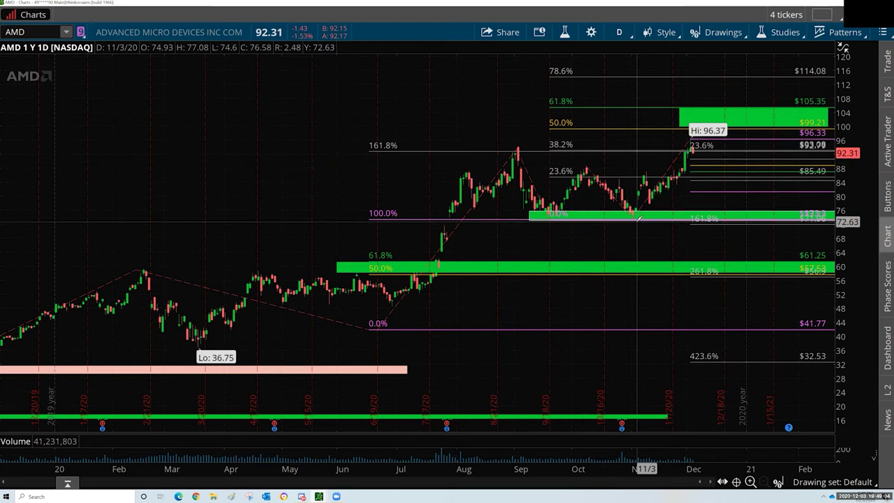
mouse_move(634, 217)
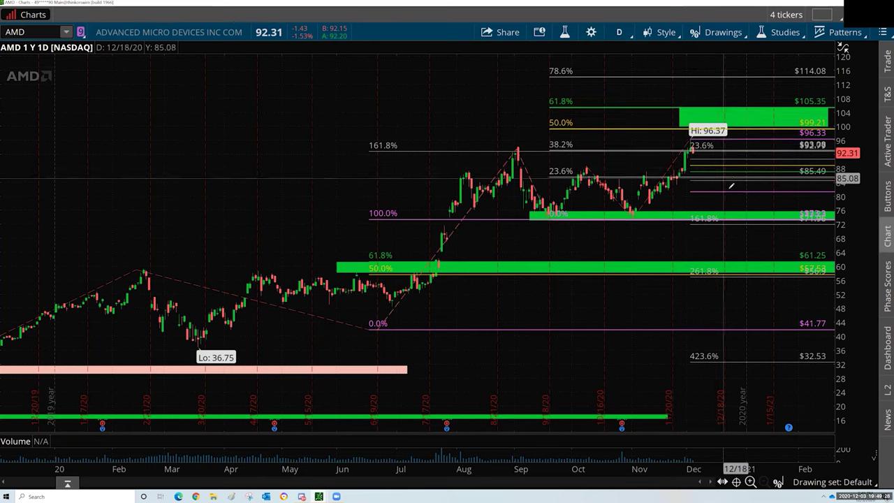
mouse_move(739, 192)
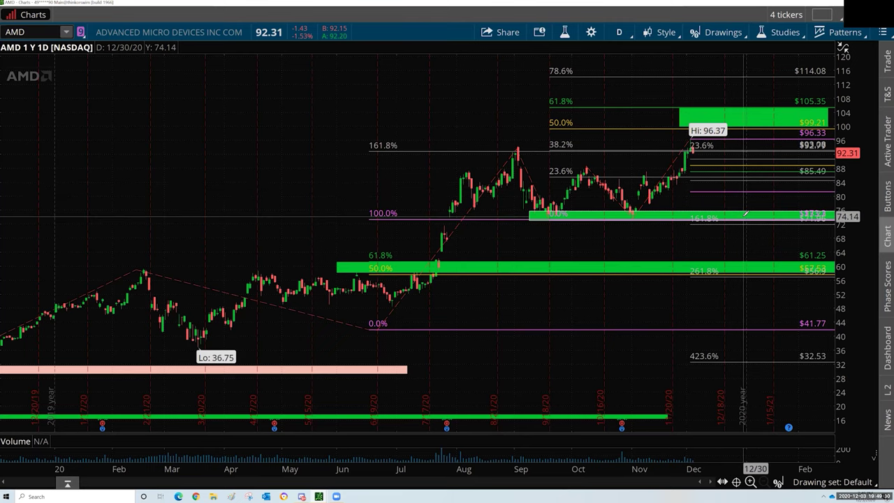